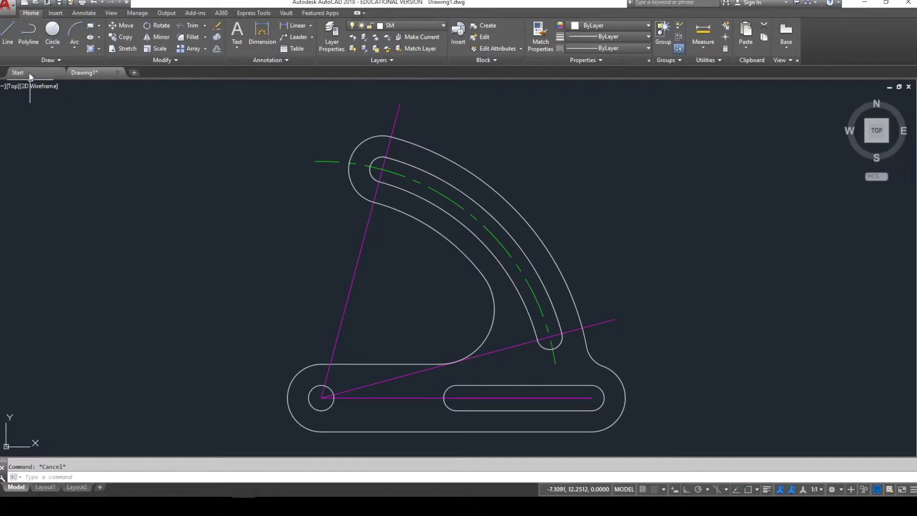
- Start a new blank drawing and turn off its background grid
{"action": "left_click", "coordinate": [61, 72]}
{"action": "left_click", "coordinate": [235, 191]}
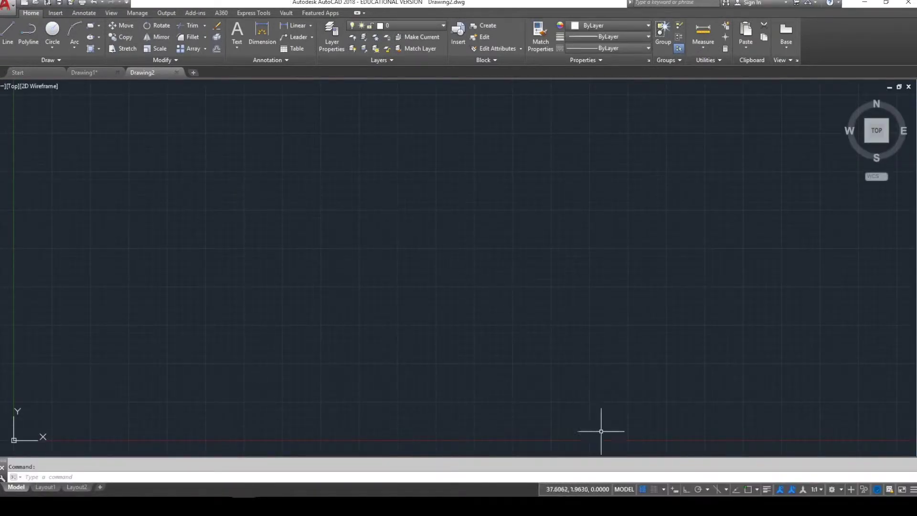
{"action": "left_click", "coordinate": [642, 489]}
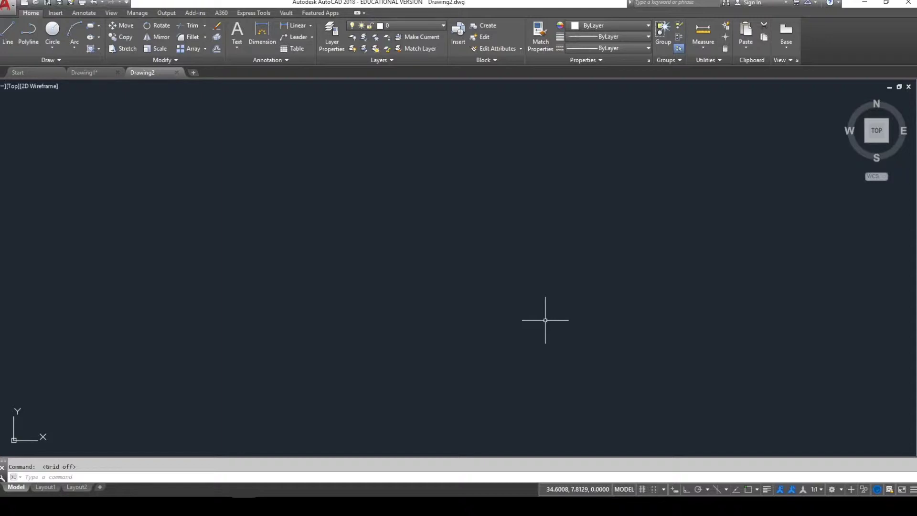
{"action": "type", "text": "z"}
{"action": "key", "text": "Return"}
{"action": "type", "text": "a"}
{"action": "key", "text": "Return"}
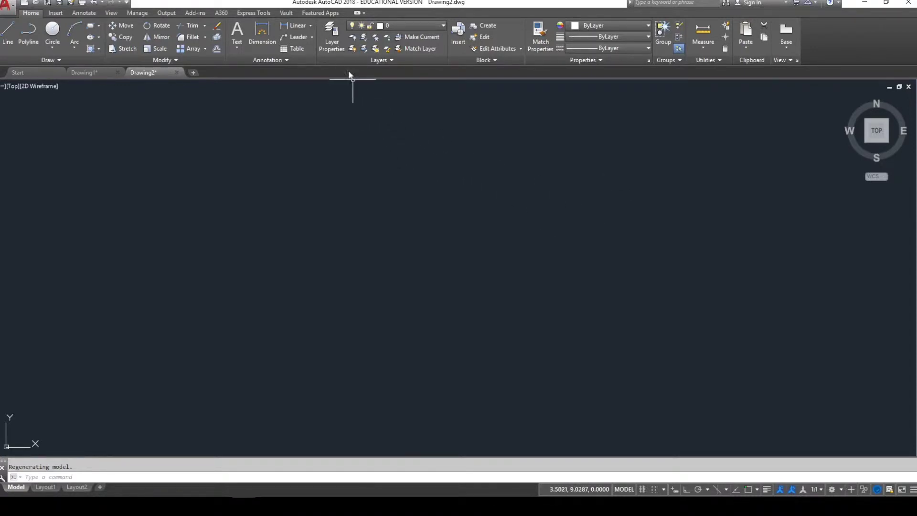
- Create three new layers named Ref, CL and SM
{"action": "left_click", "coordinate": [329, 38]}
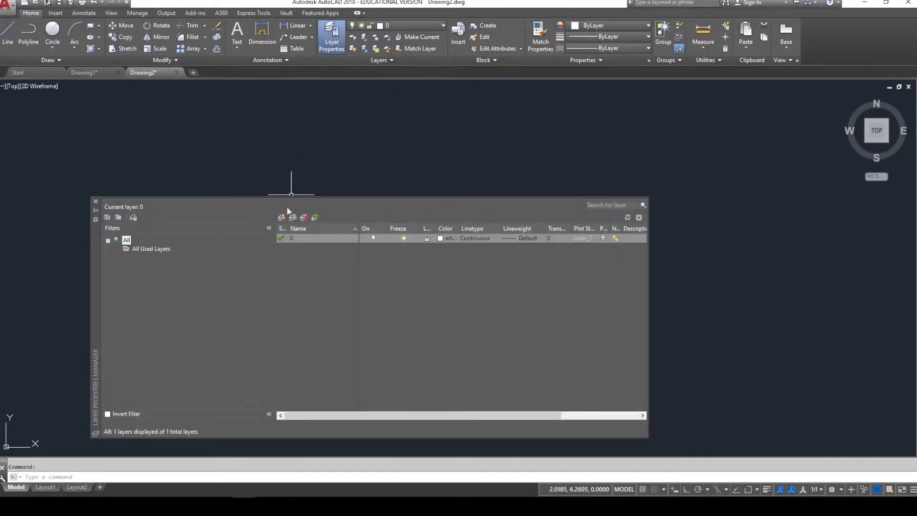
{"action": "left_click", "coordinate": [282, 218]}
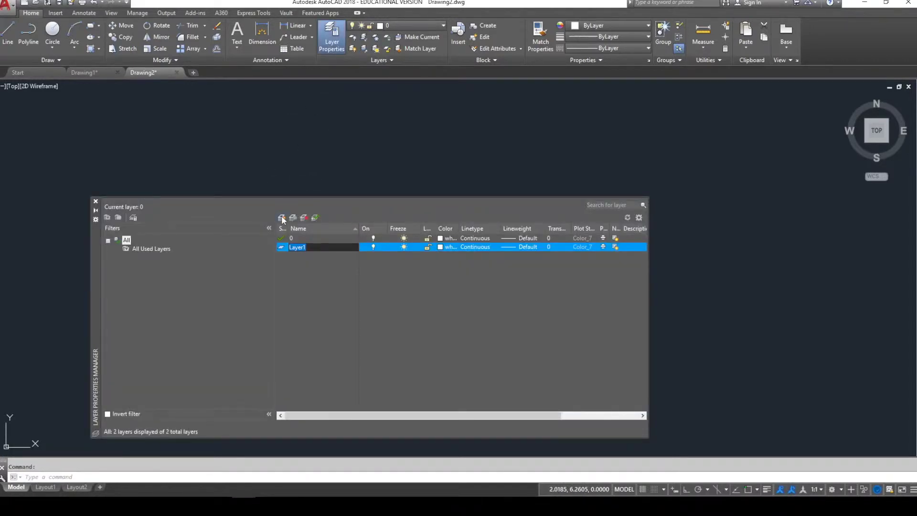
{"action": "type", "text": "Ref"}
{"action": "key", "text": "Return"}
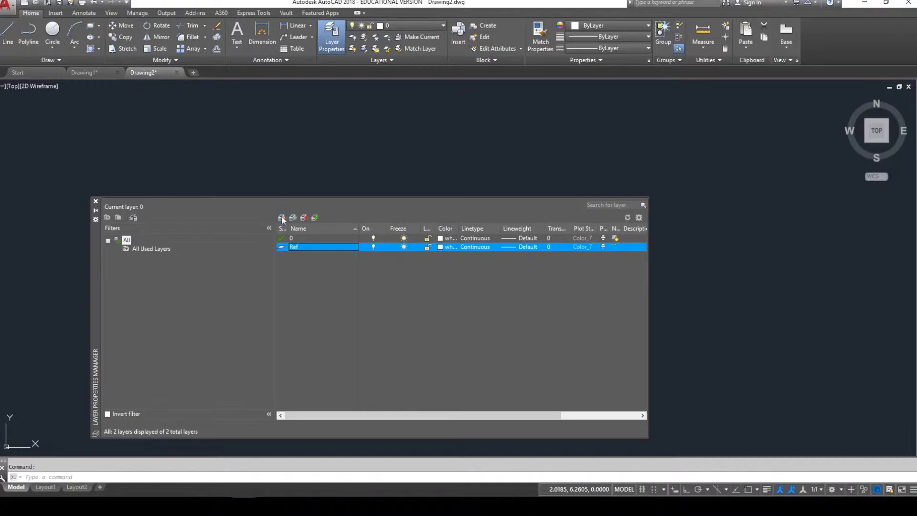
{"action": "left_click", "coordinate": [282, 218]}
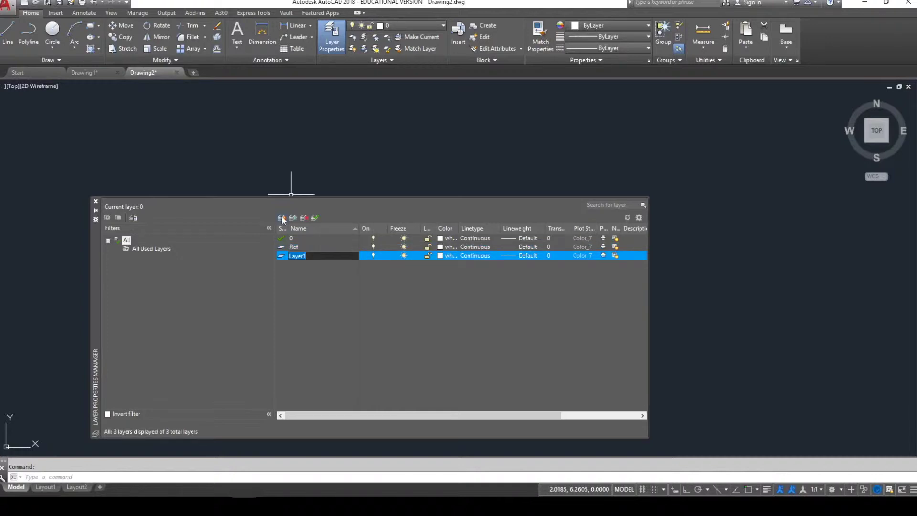
{"action": "type", "text": "CL"}
{"action": "key", "text": "Return"}
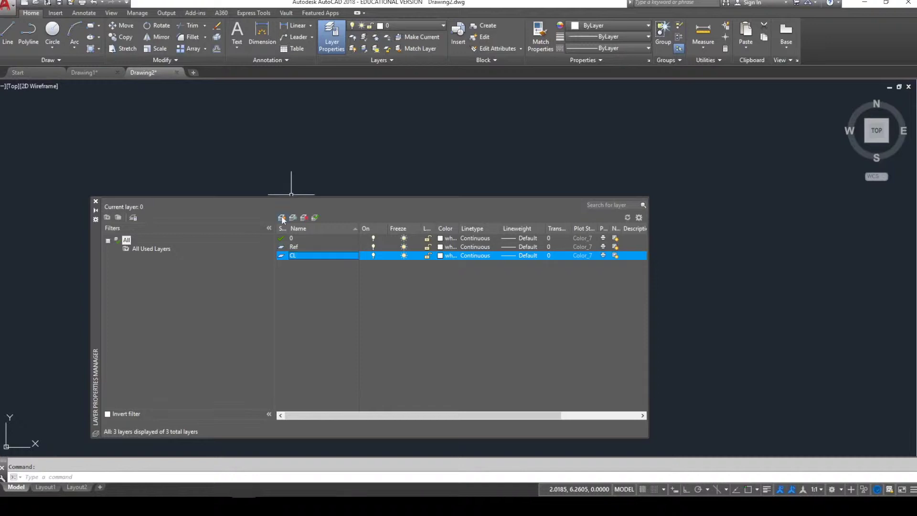
{"action": "left_click", "coordinate": [282, 218]}
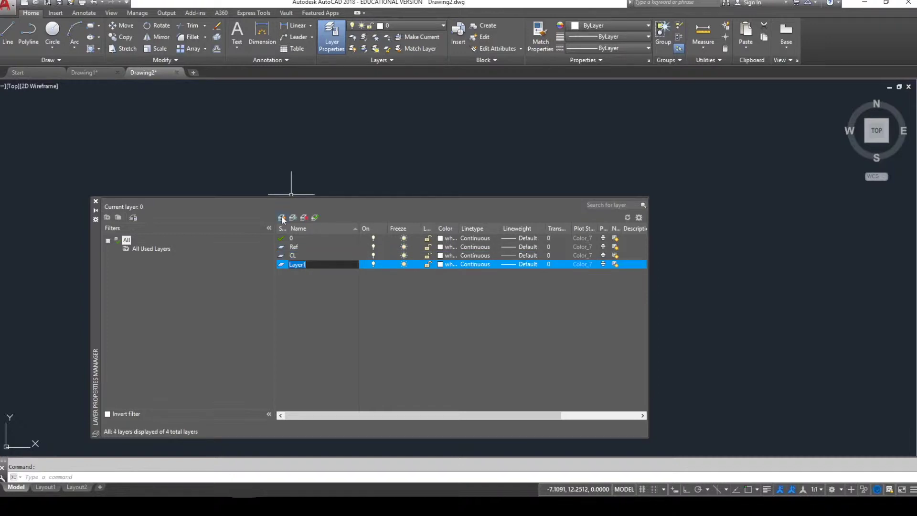
{"action": "type", "text": "SM"}
{"action": "key", "text": "Return"}
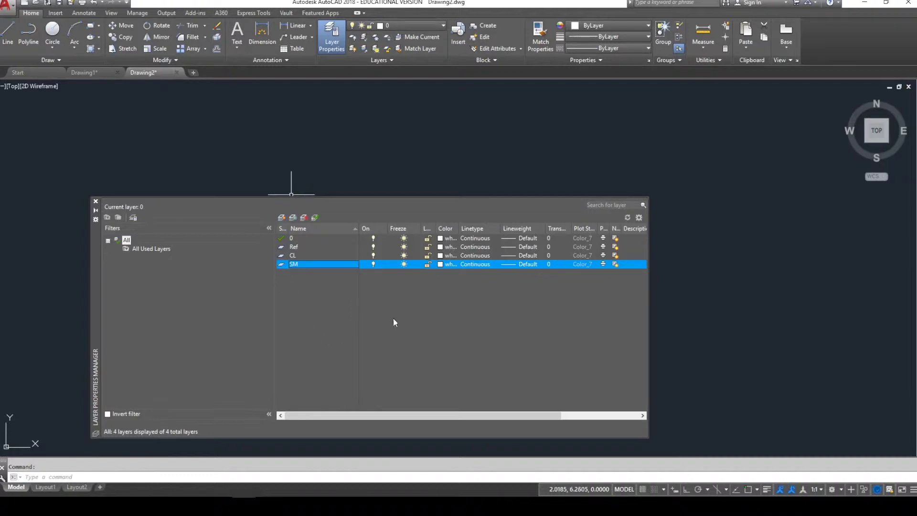
- Set the colour of layer Ref to magenta and of layer CL to green
{"action": "left_click", "coordinate": [440, 246]}
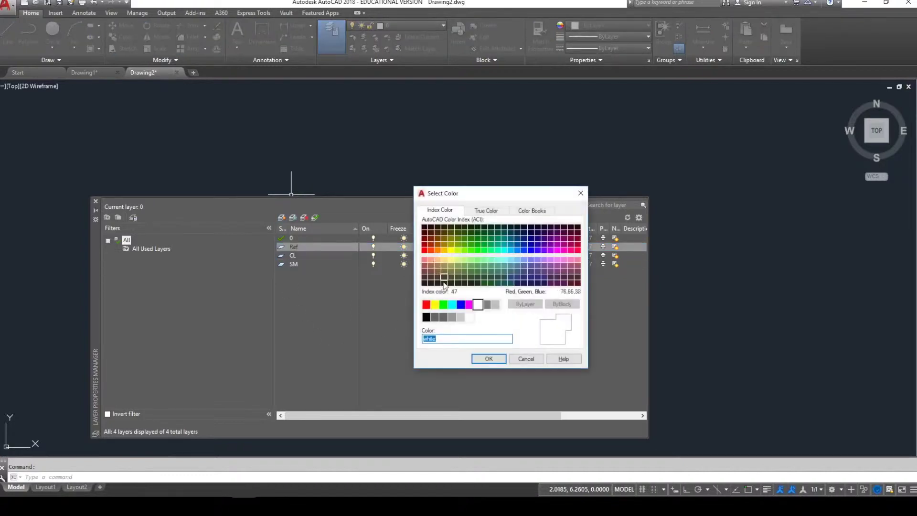
{"action": "left_click", "coordinate": [469, 305]}
{"action": "left_click", "coordinate": [489, 358]}
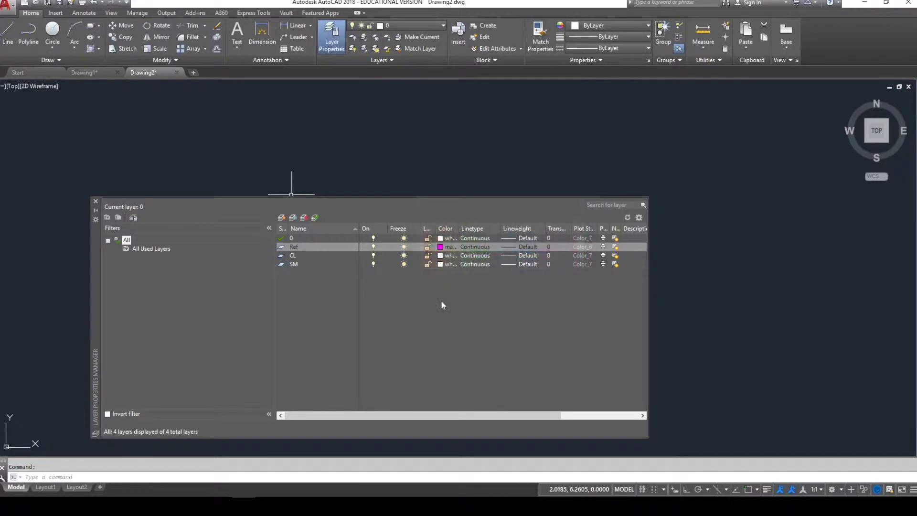
{"action": "left_click", "coordinate": [440, 256]}
{"action": "left_click", "coordinate": [443, 305]}
{"action": "left_click", "coordinate": [487, 359]}
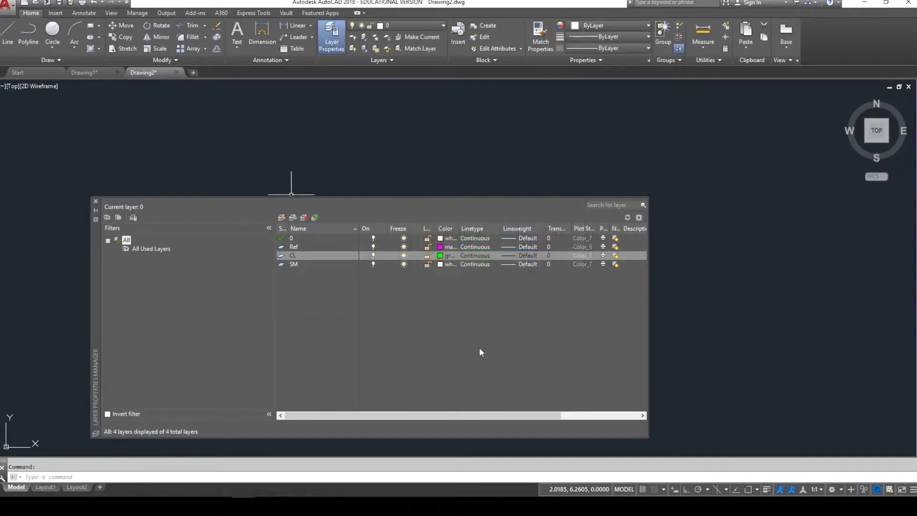
- Load the CENTER linetype and assign it to layer CL
{"action": "left_click", "coordinate": [479, 256]}
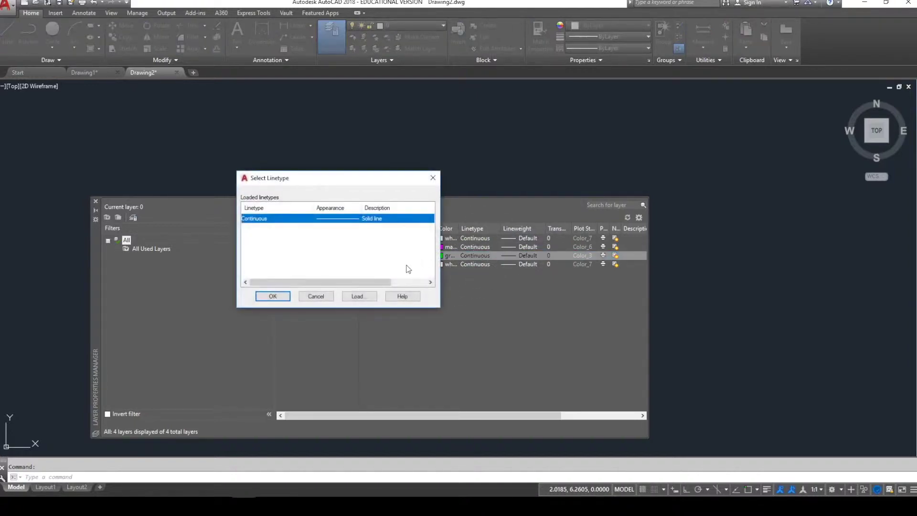
{"action": "left_click", "coordinate": [364, 296]}
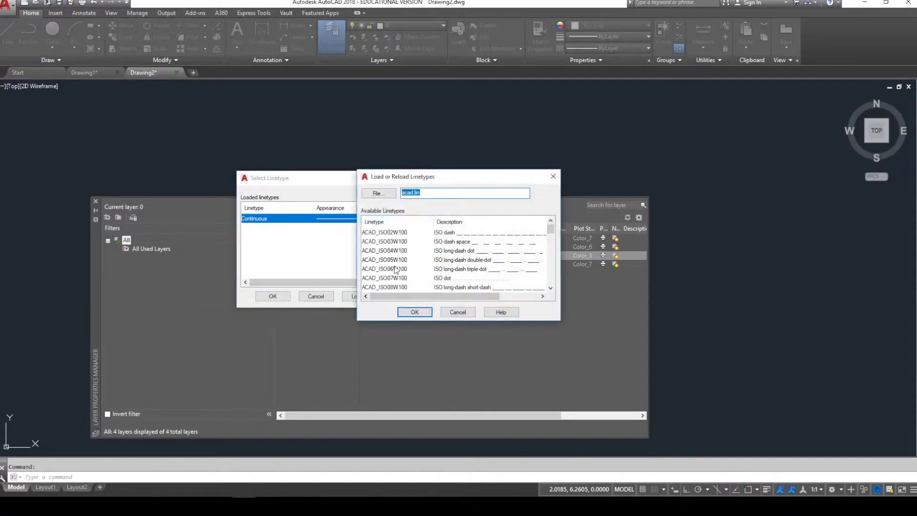
{"action": "left_click", "coordinate": [395, 269]}
{"action": "key", "text": "c"}
{"action": "left_click", "coordinate": [425, 312]}
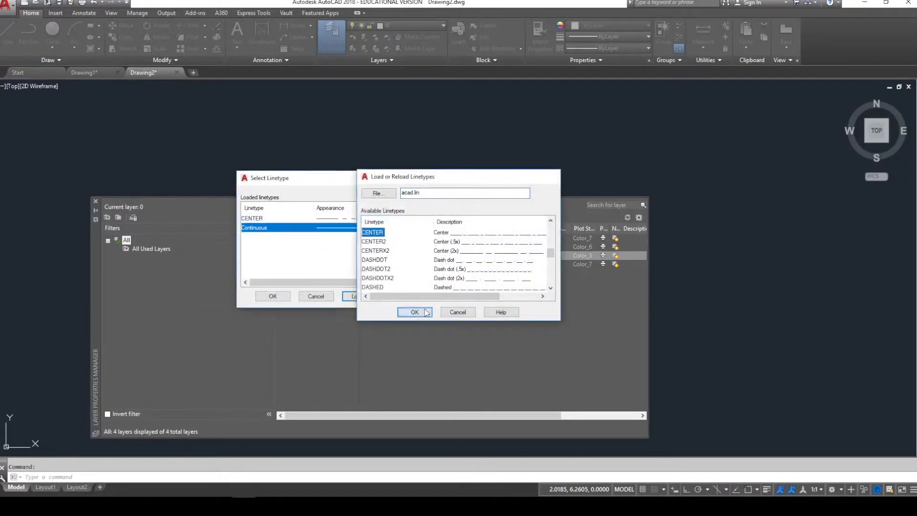
{"action": "left_click", "coordinate": [336, 220]}
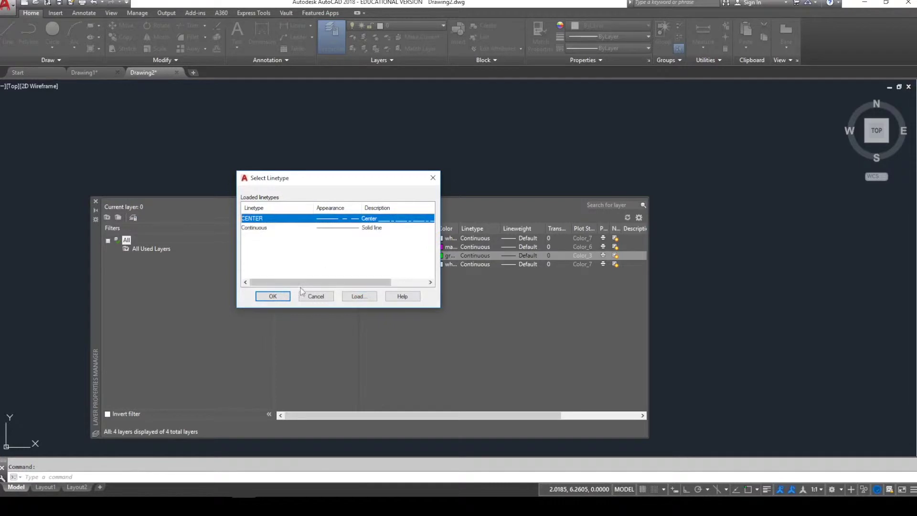
{"action": "left_click", "coordinate": [273, 296]}
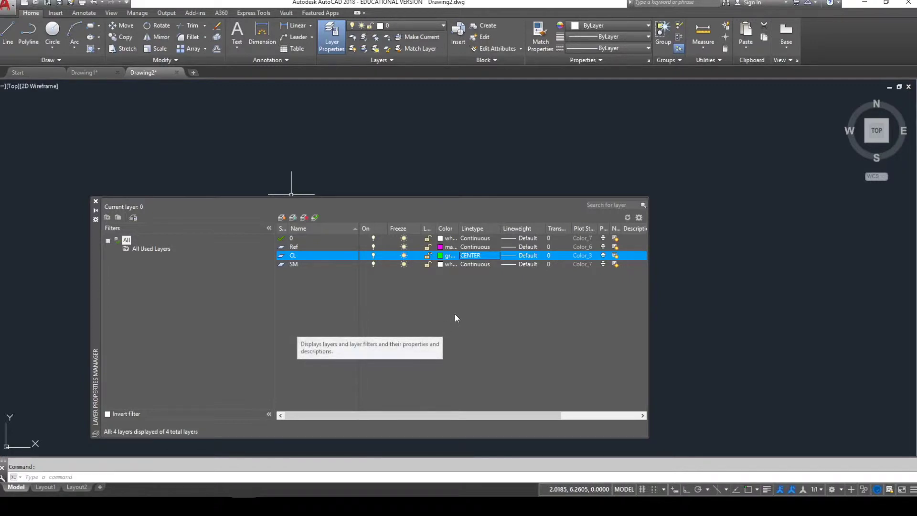
- Make Ref the current layer and close the layer manager
{"action": "double_click", "coordinate": [293, 246]}
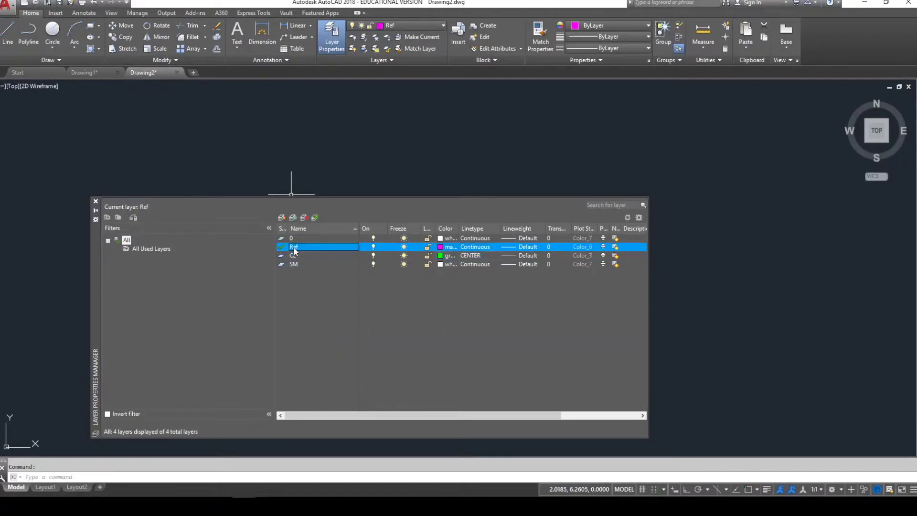
{"action": "left_click", "coordinate": [96, 201]}
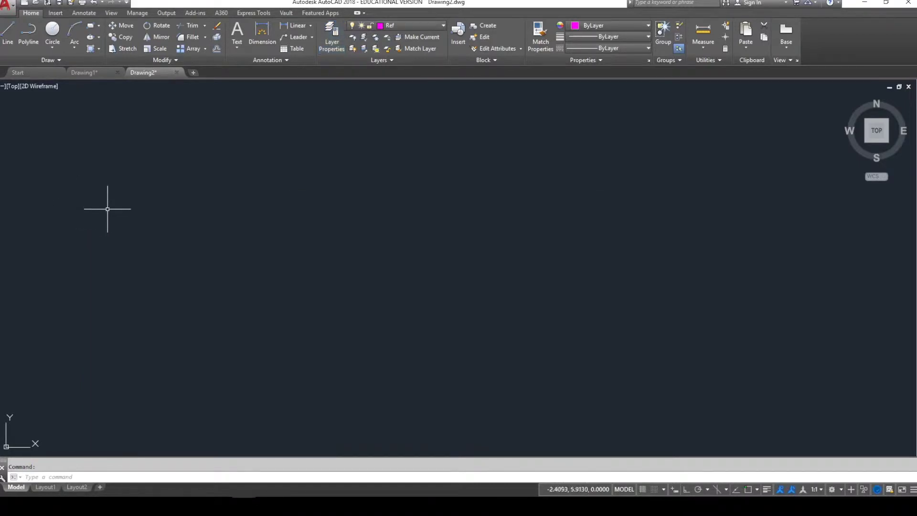
{"action": "left_click", "coordinate": [441, 26]}
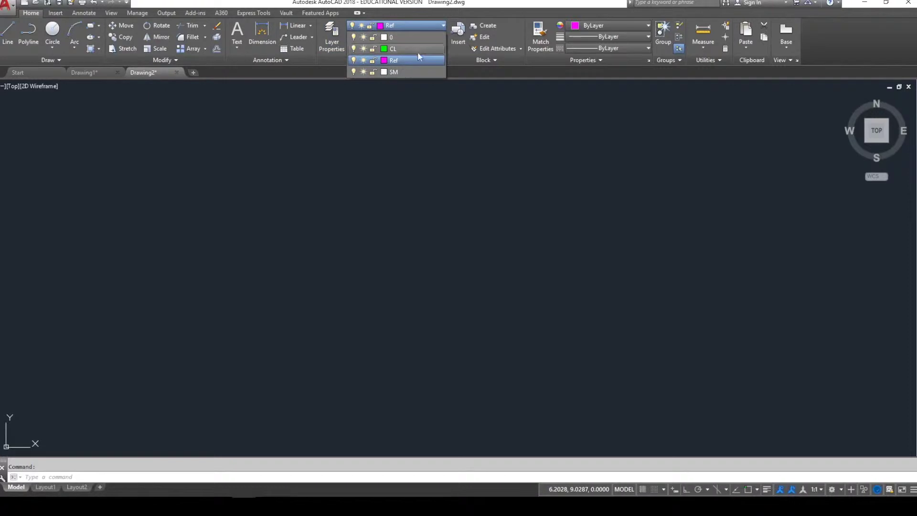
{"action": "left_click", "coordinate": [397, 61]}
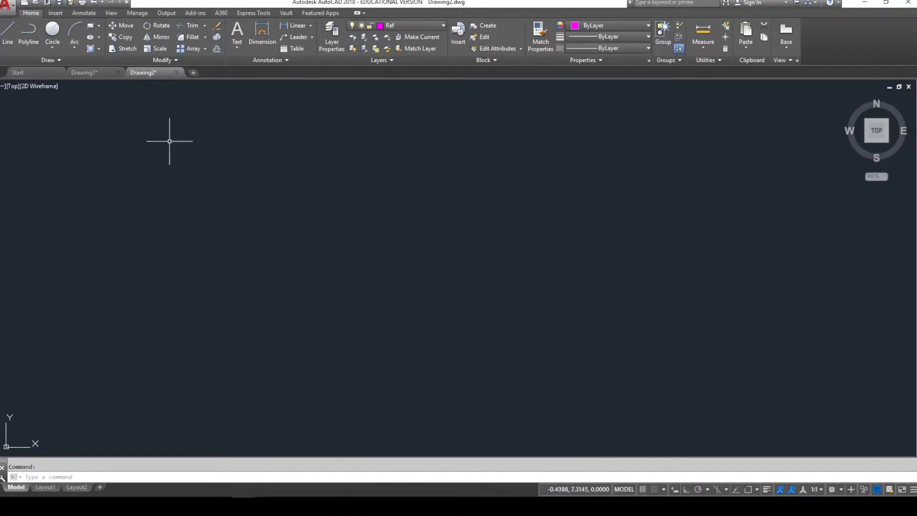
- Draw a horizontal reference line with @8<0, and continue back along it with a second segment of @4<180
{"action": "left_click", "coordinate": [7, 34]}
{"action": "left_click", "coordinate": [217, 347]}
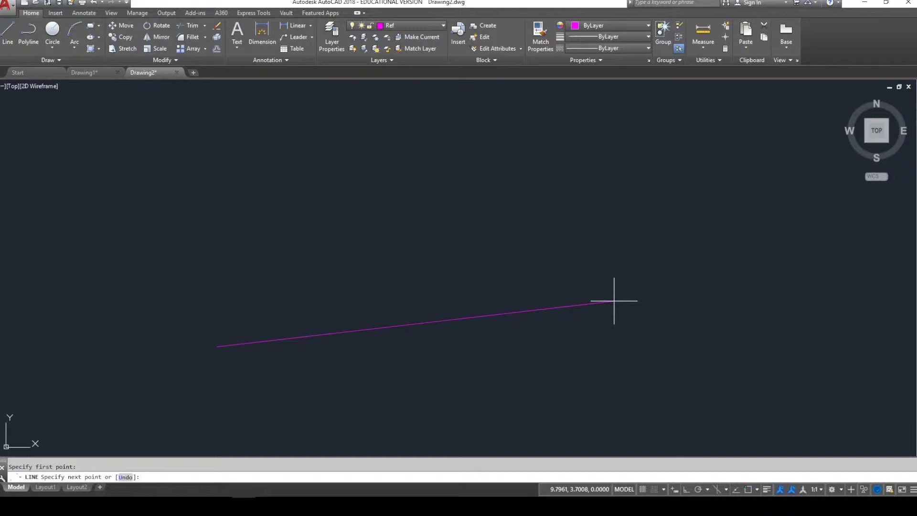
{"action": "type", "text": "@8<0"}
{"action": "left_click", "coordinate": [152, 477]}
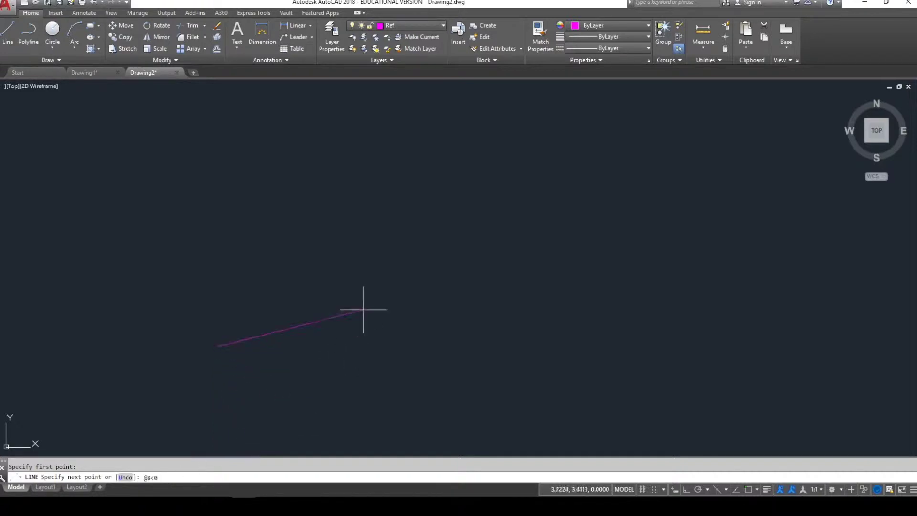
{"action": "key", "text": "Return"}
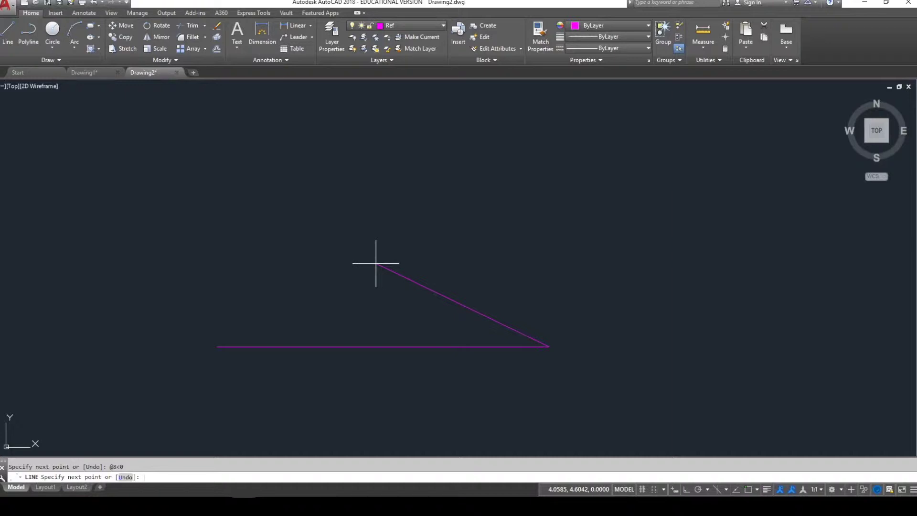
{"action": "type", "text": "@4<180"}
{"action": "key", "text": "Return"}
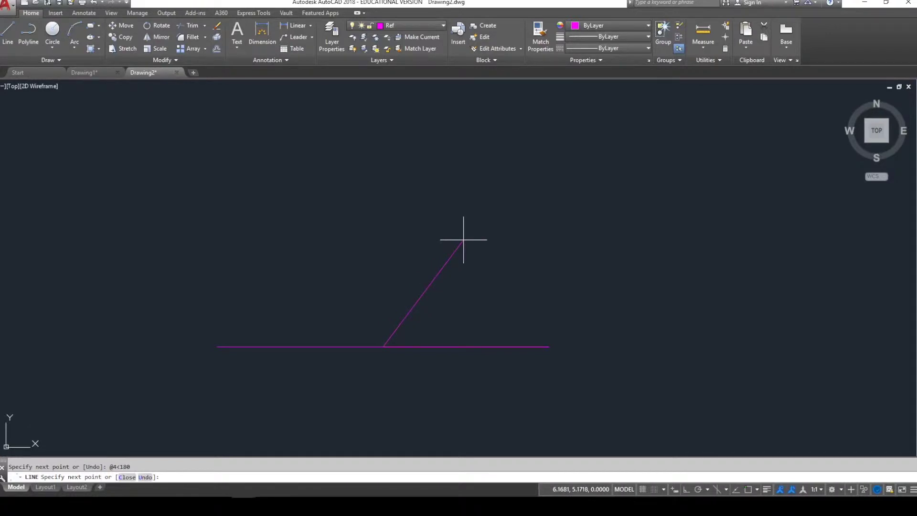
{"action": "key", "text": "Escape"}
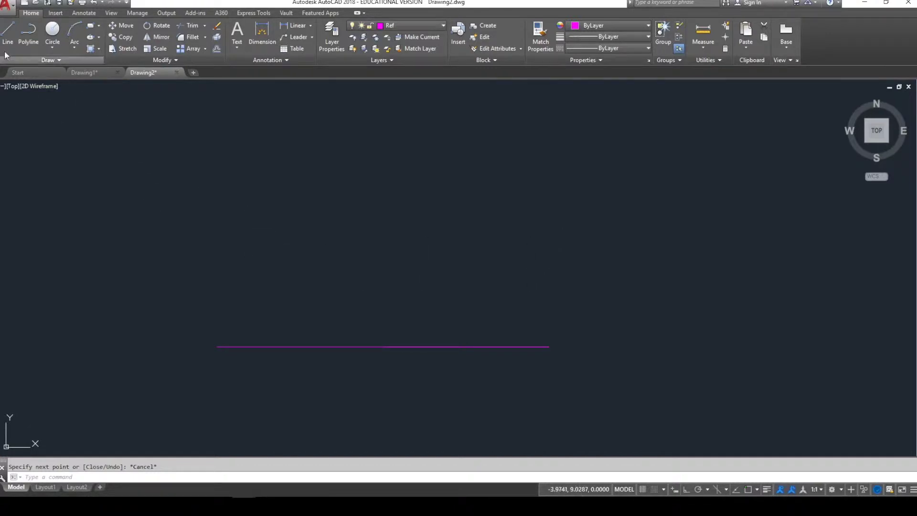
- Draw a reference line of @9<15 from the left endpoint of the horizontal line
{"action": "left_click", "coordinate": [8, 34]}
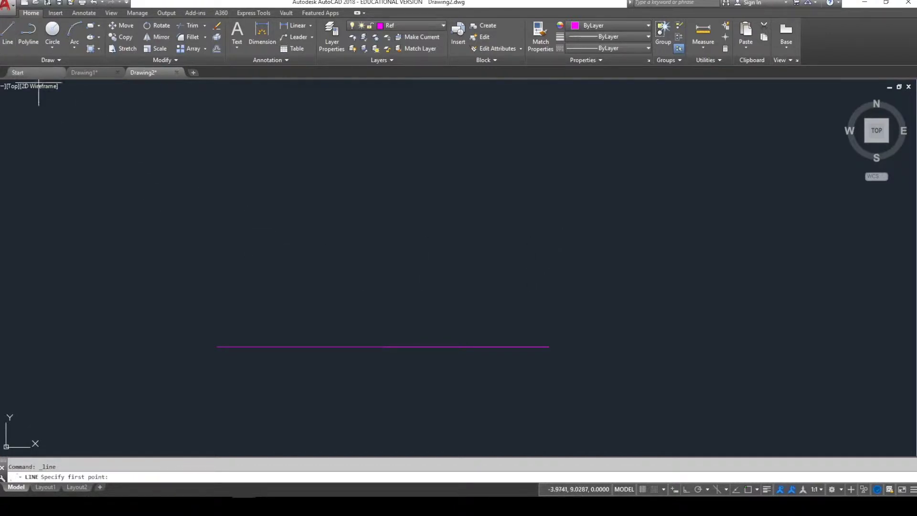
{"action": "middle_click", "coordinate": [218, 317]}
{"action": "right_click", "coordinate": [218, 317], "text": "shift"}
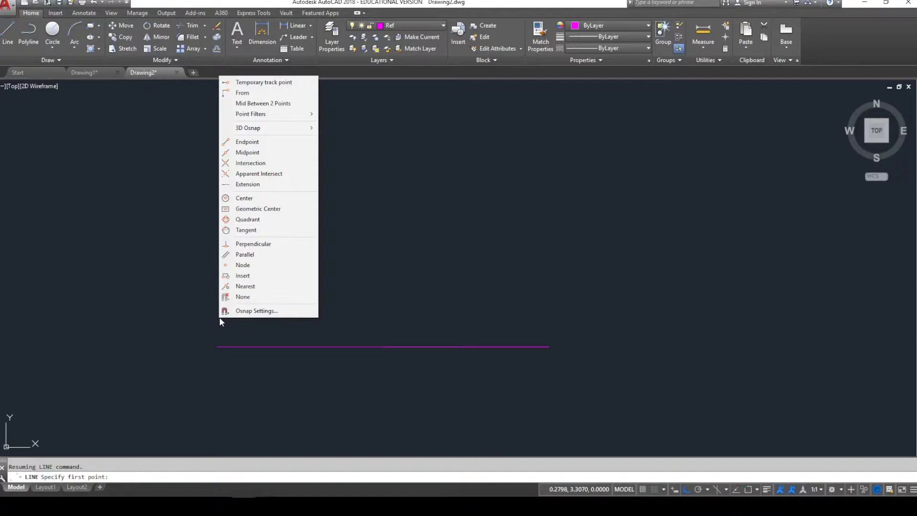
{"action": "left_click", "coordinate": [249, 142]}
{"action": "left_click", "coordinate": [218, 347]}
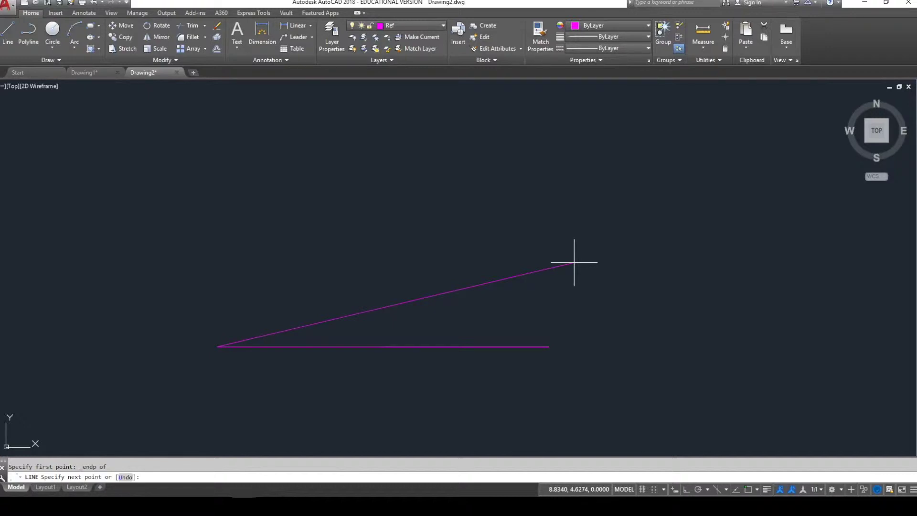
{"action": "type", "text": "@9<15"}
{"action": "key", "text": "Return"}
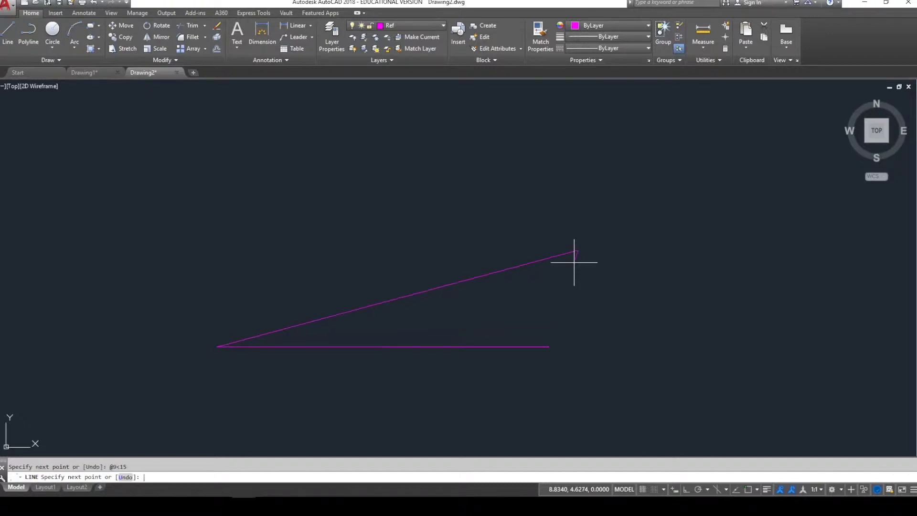
{"action": "key", "text": "Escape"}
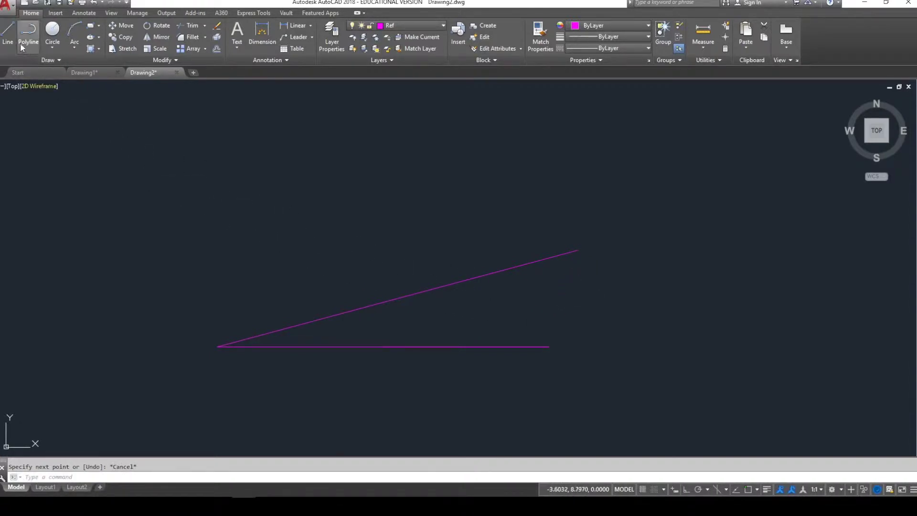
- Draw a reference line of @9<75 from the shared left endpoint of the two existing reference lines
{"action": "right_click", "coordinate": [181, 283], "text": "shift"}
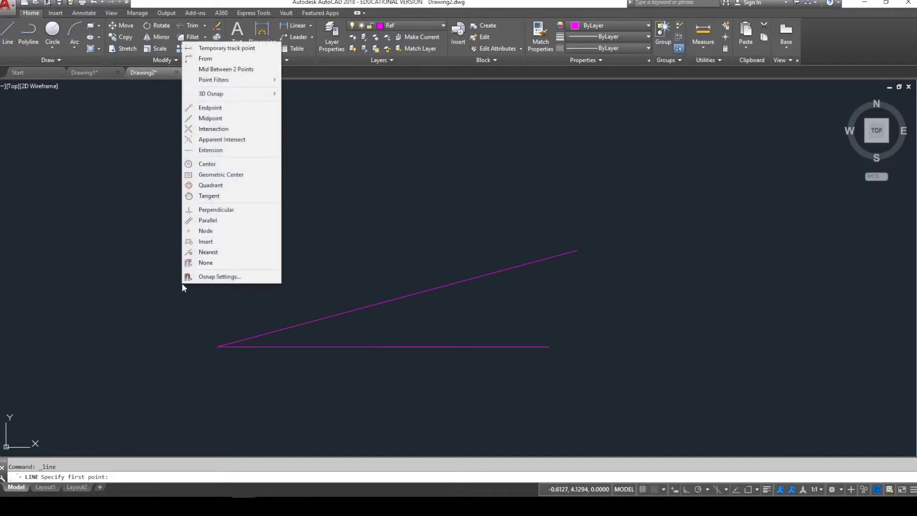
{"action": "left_click", "coordinate": [234, 111]}
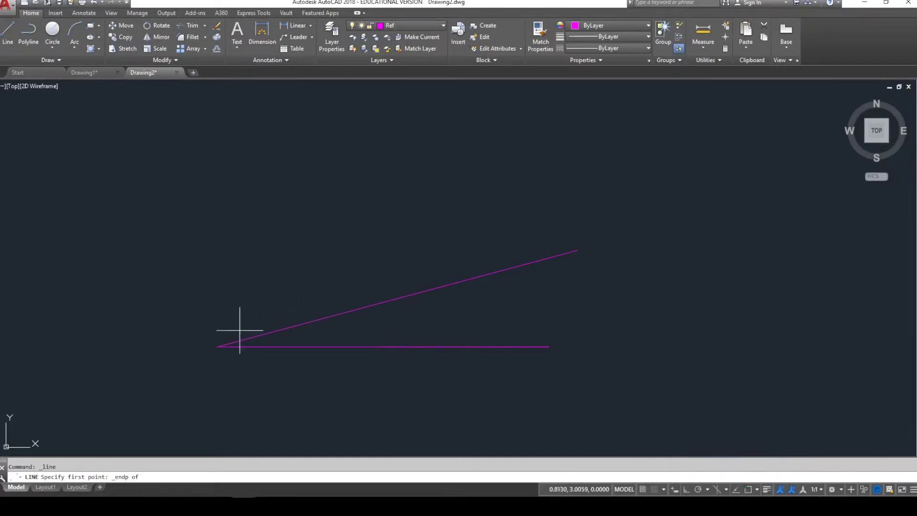
{"action": "left_click", "coordinate": [216, 346]}
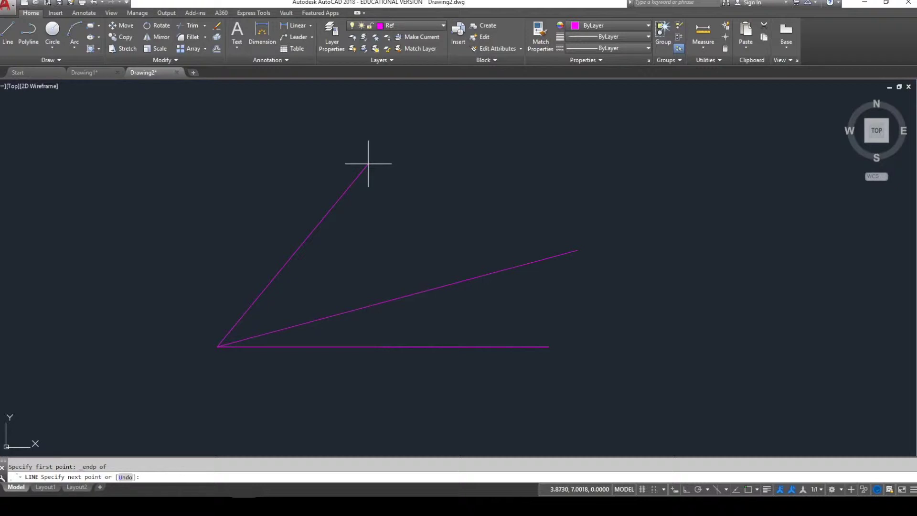
{"action": "type", "text": "@9<75"}
{"action": "key", "text": "Return"}
{"action": "key", "text": "Escape"}
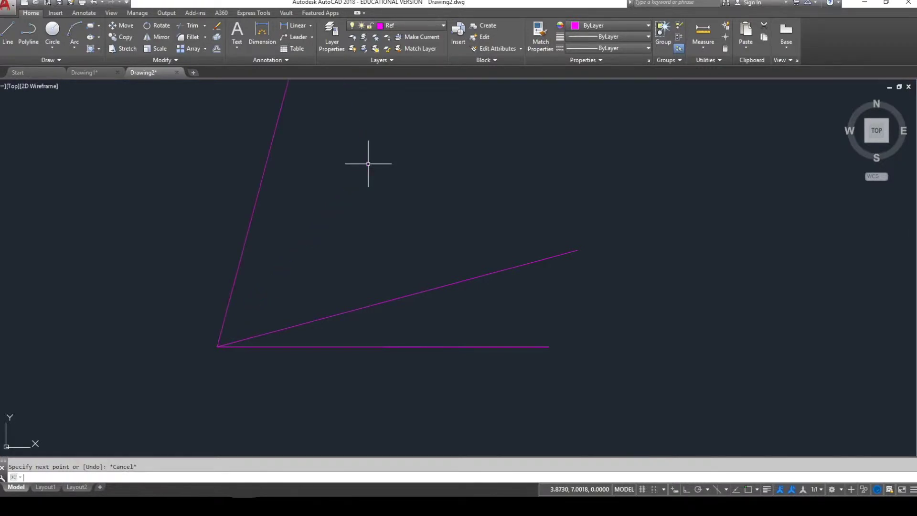
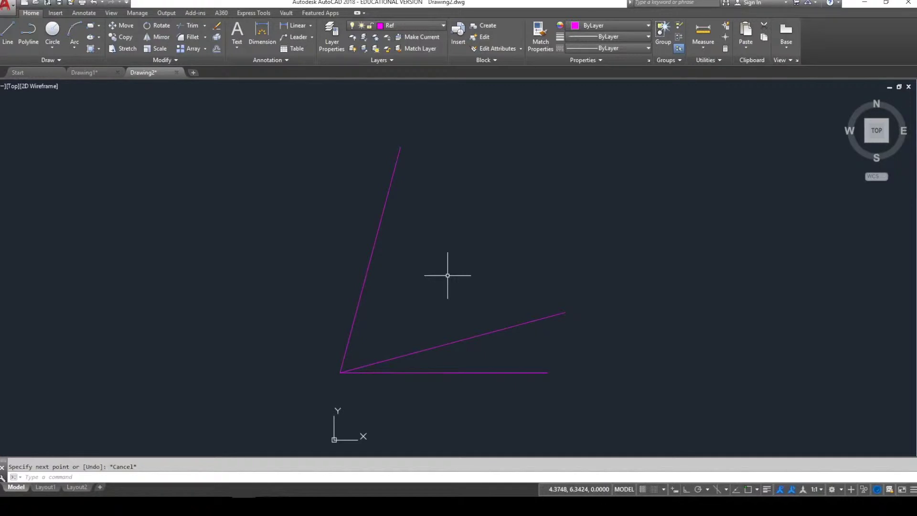
{"action": "key", "text": "Escape"}
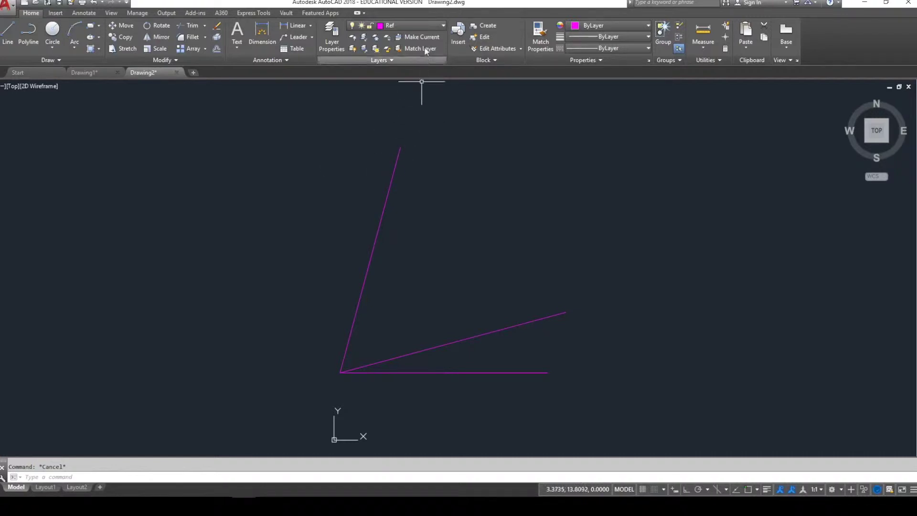
- Make CL the current layer
{"action": "left_click", "coordinate": [429, 27]}
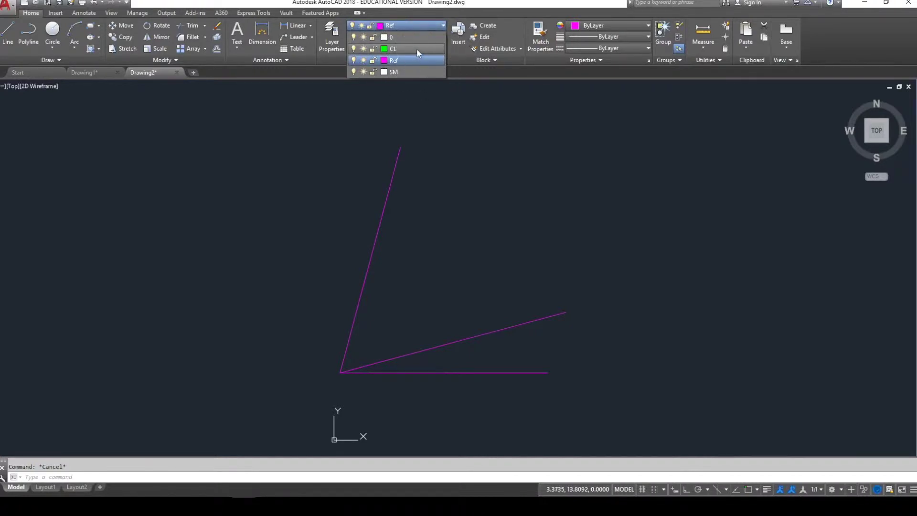
{"action": "left_click", "coordinate": [425, 25]}
{"action": "left_click", "coordinate": [425, 27]}
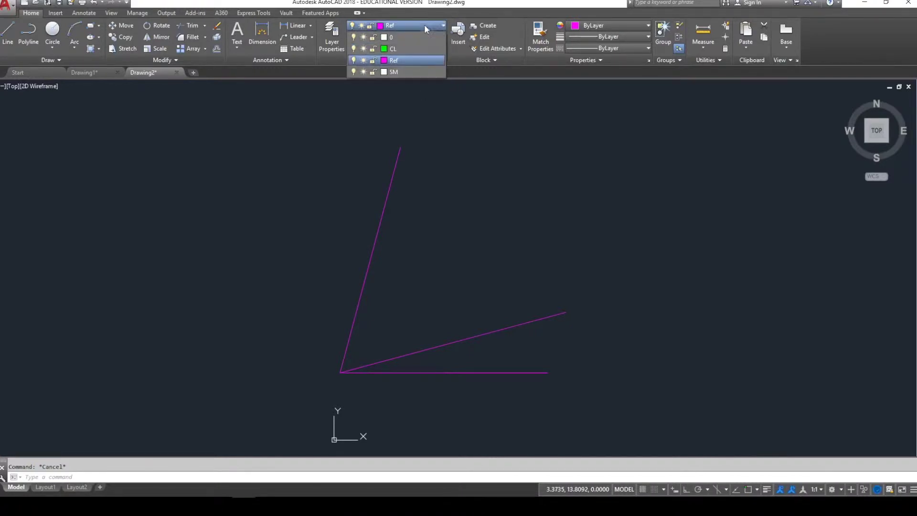
{"action": "left_click", "coordinate": [394, 49]}
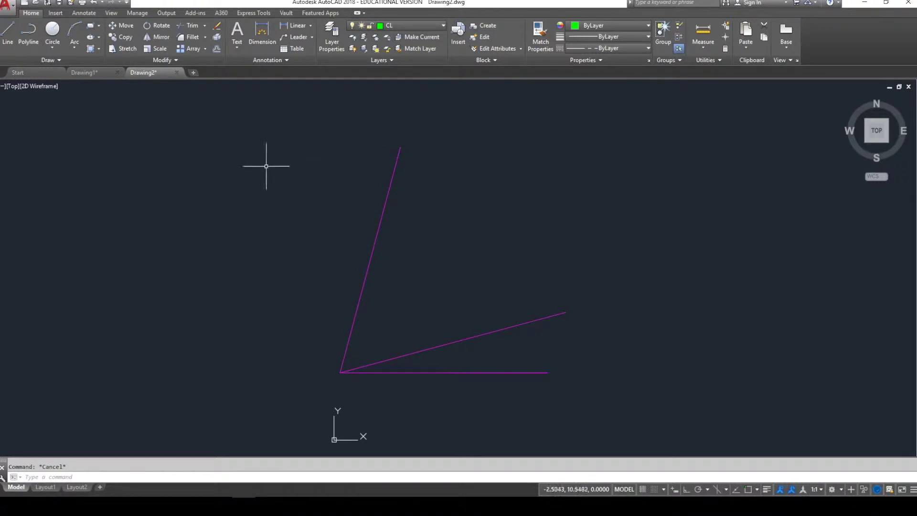
- Draw a centerline circle of radius 7 centered on the endpoint where the reference lines meet
{"action": "left_click", "coordinate": [55, 49]}
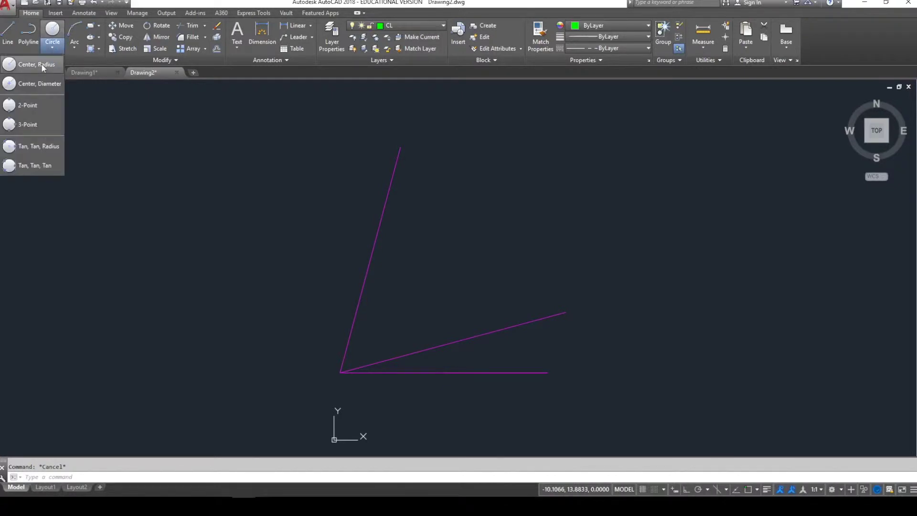
{"action": "left_click", "coordinate": [42, 68]}
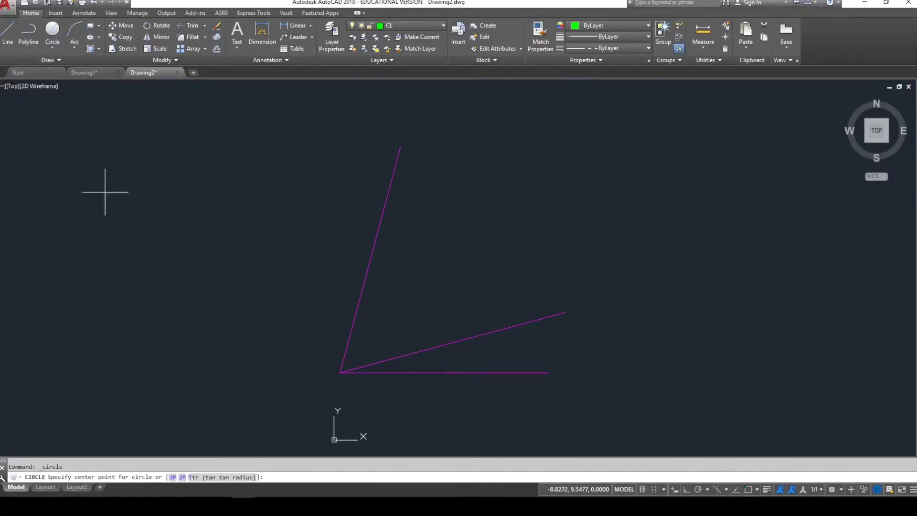
{"action": "left_click", "coordinate": [342, 373]}
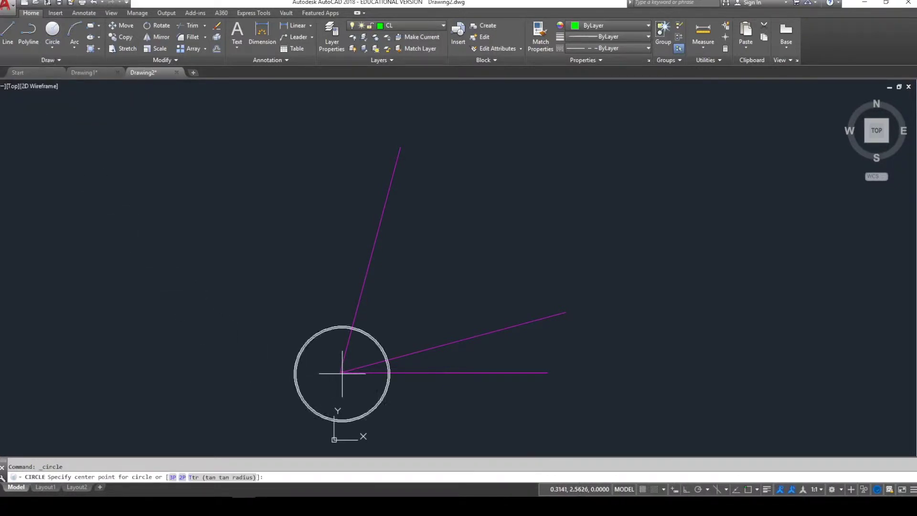
{"action": "right_click", "coordinate": [300, 337], "text": "shift"}
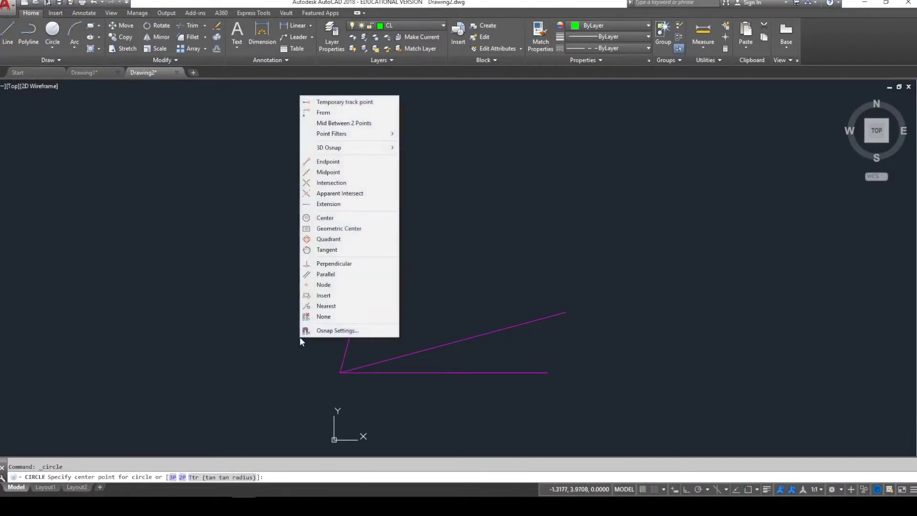
{"action": "left_click", "coordinate": [329, 162]}
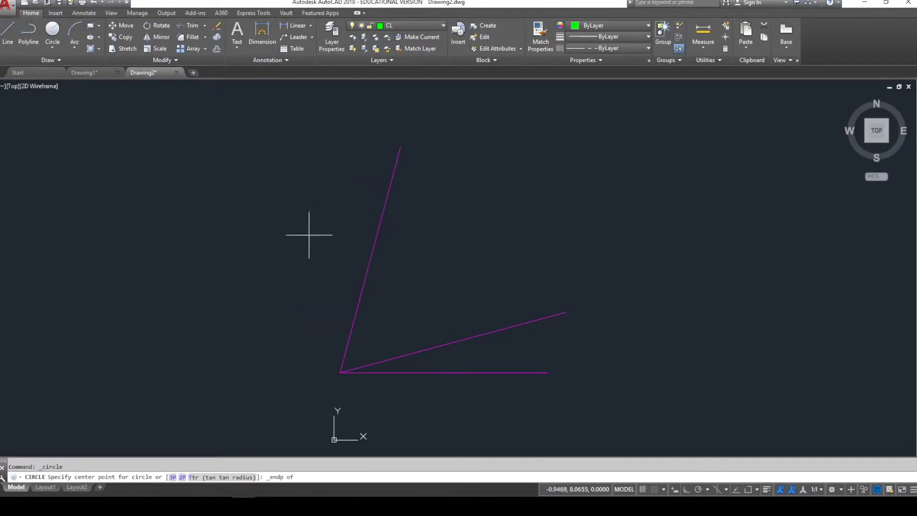
{"action": "left_click", "coordinate": [340, 372]}
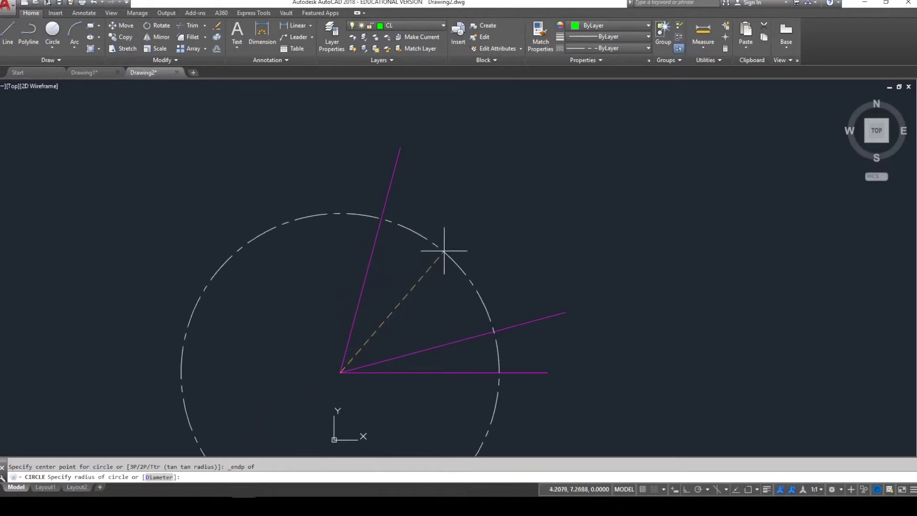
{"action": "type", "text": "7"}
{"action": "key", "text": "Return"}
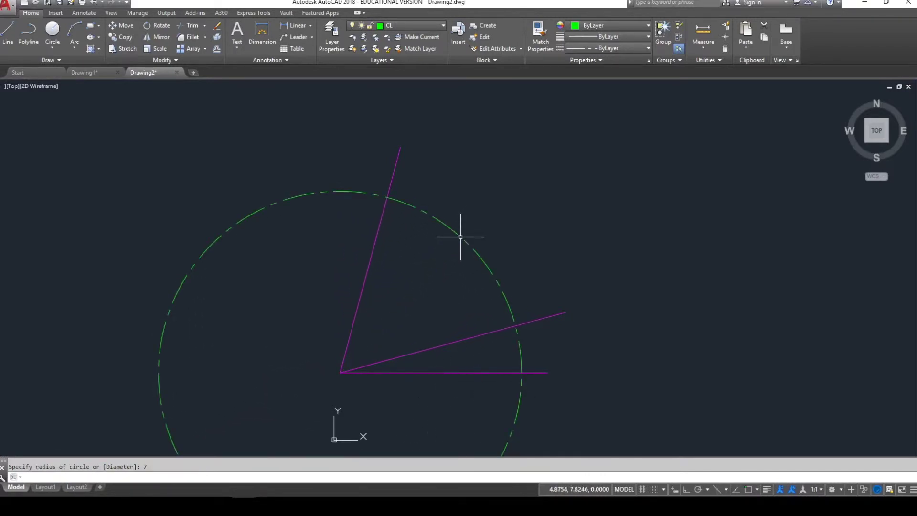
{"action": "key", "text": "Escape"}
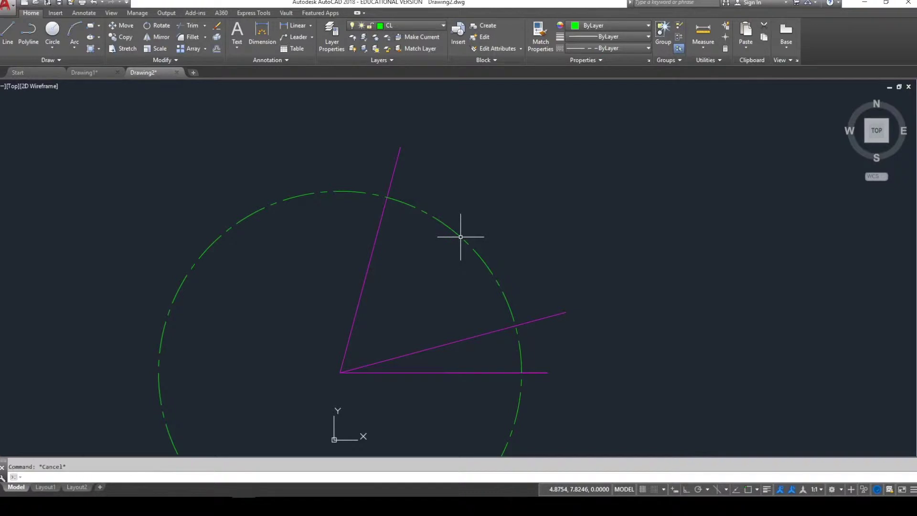
- Move both overlapping horizontal reference lines to layer CL and clear the selection
{"action": "left_click", "coordinate": [454, 386]}
{"action": "left_click", "coordinate": [436, 363]}
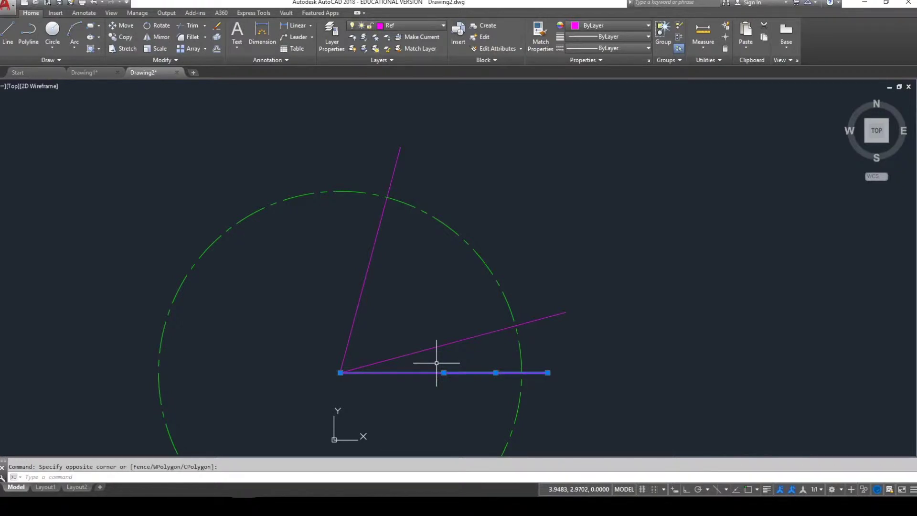
{"action": "left_click", "coordinate": [426, 25]}
{"action": "left_click", "coordinate": [422, 49]}
{"action": "key", "text": "Escape"}
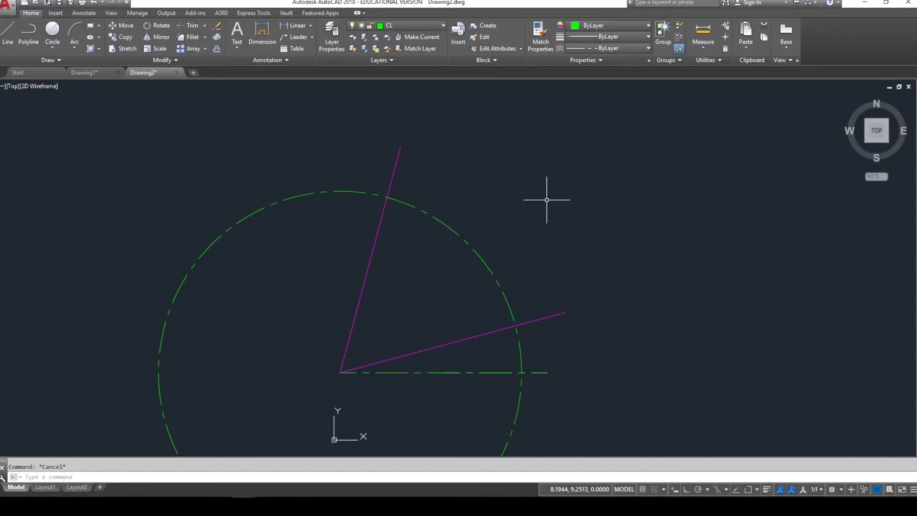
- Make SM the current layer
{"action": "left_click", "coordinate": [434, 27]}
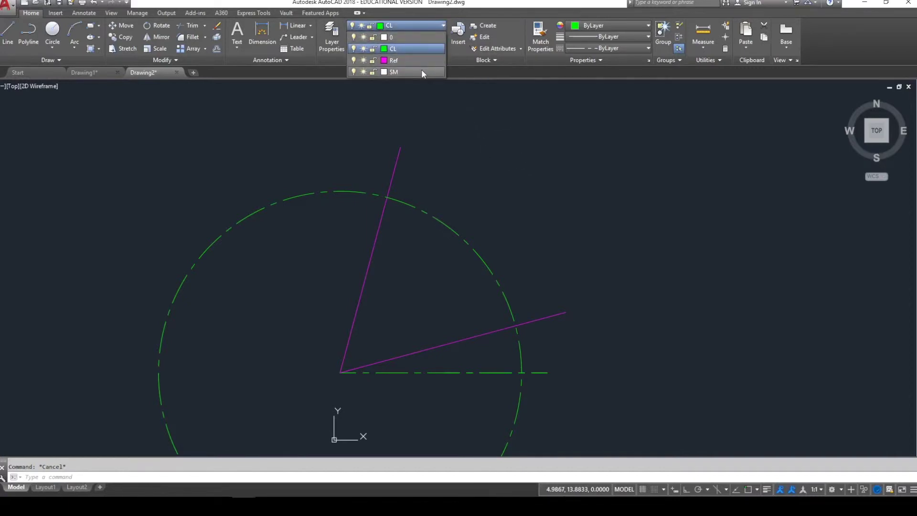
{"action": "left_click", "coordinate": [434, 23]}
{"action": "left_click", "coordinate": [433, 24]}
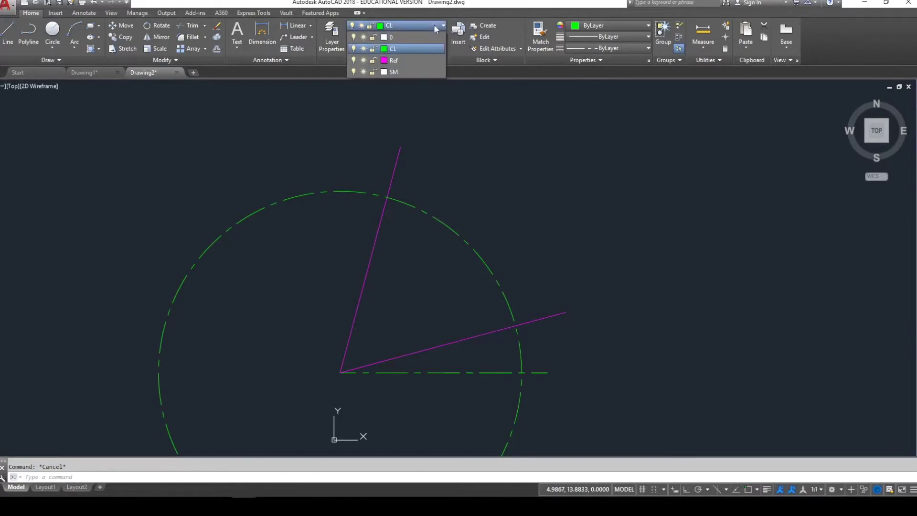
{"action": "left_click", "coordinate": [418, 71]}
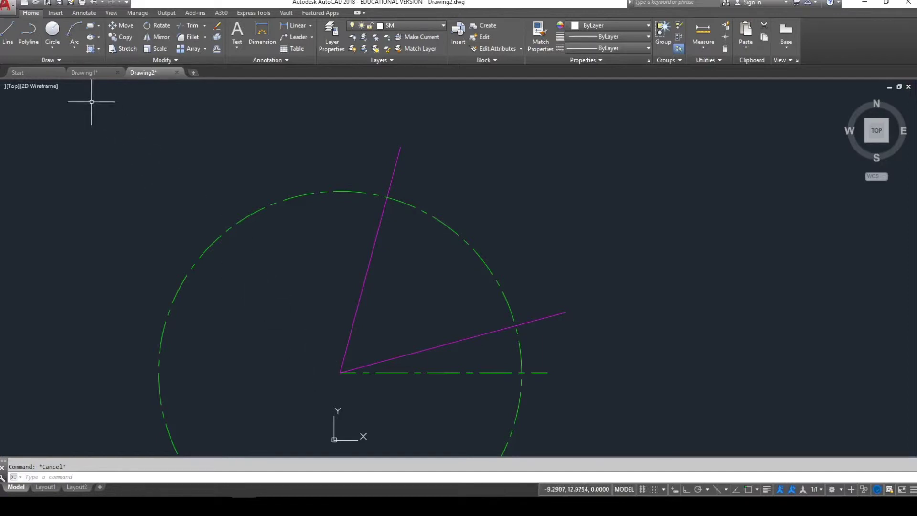
- Draw a circle of diameter 3/4 centered on the left endpoint of the horizontal centerline
{"action": "left_click", "coordinate": [55, 48]}
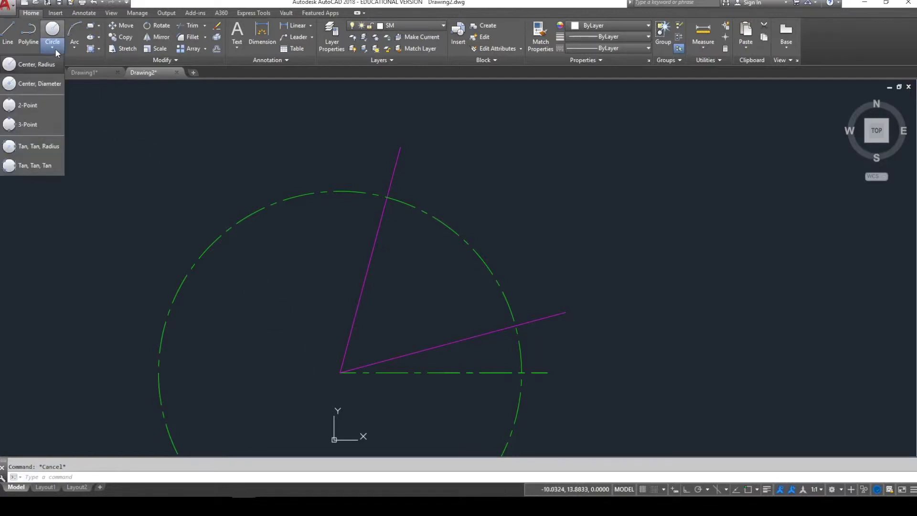
{"action": "left_click", "coordinate": [51, 85]}
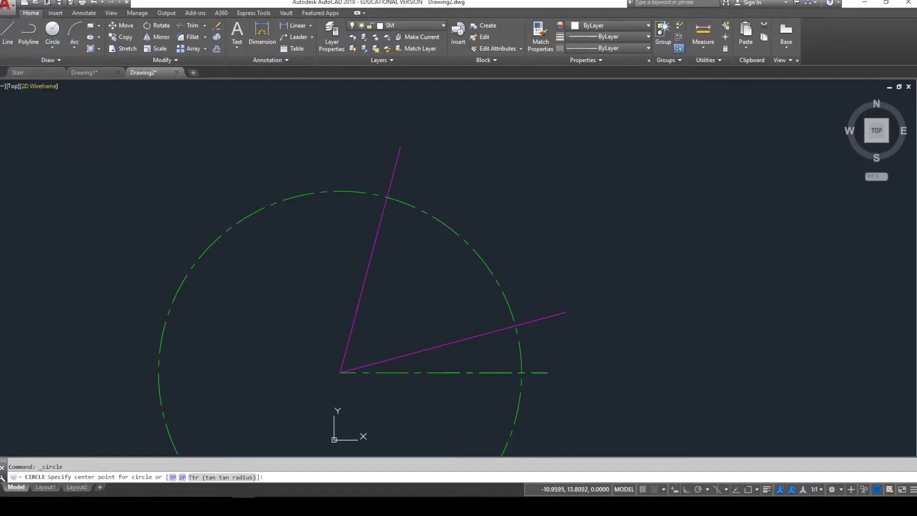
{"action": "right_click", "coordinate": [318, 372], "text": "shift"}
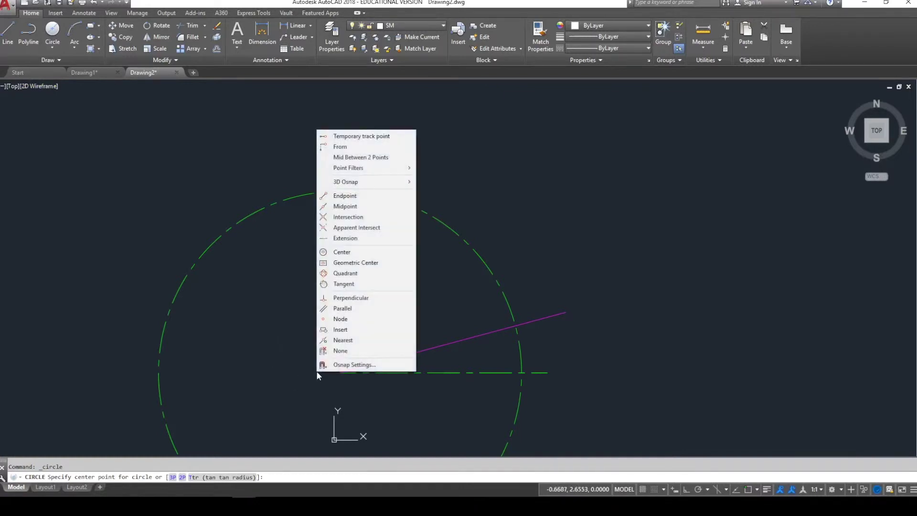
{"action": "left_click", "coordinate": [345, 196]}
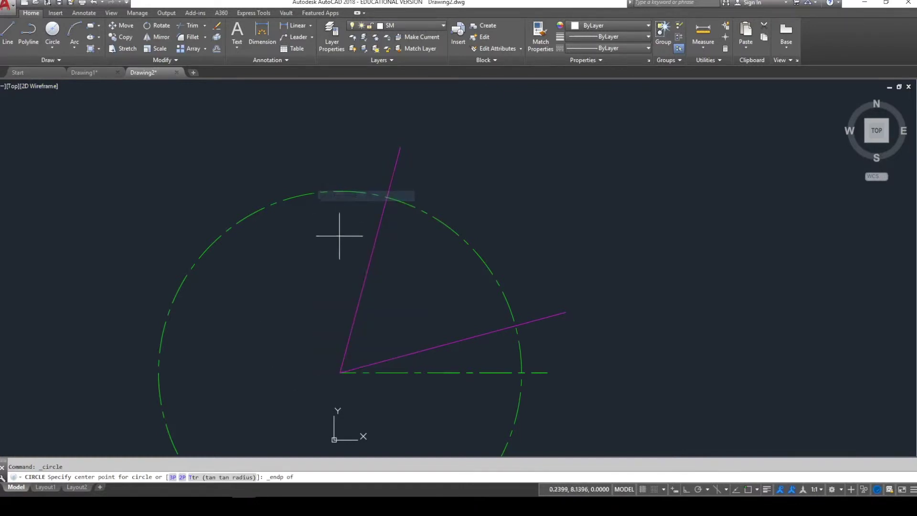
{"action": "left_click", "coordinate": [340, 372]}
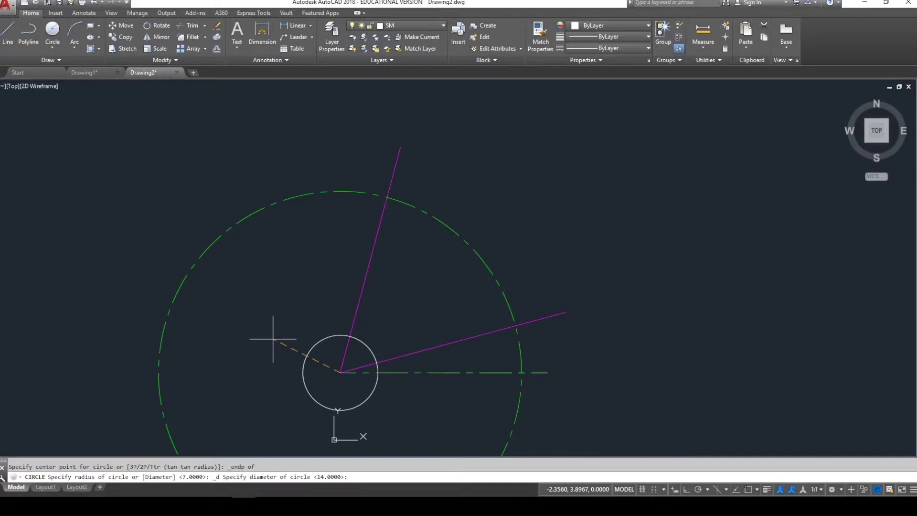
{"action": "type", "text": "3/4"}
{"action": "key", "text": "Return"}
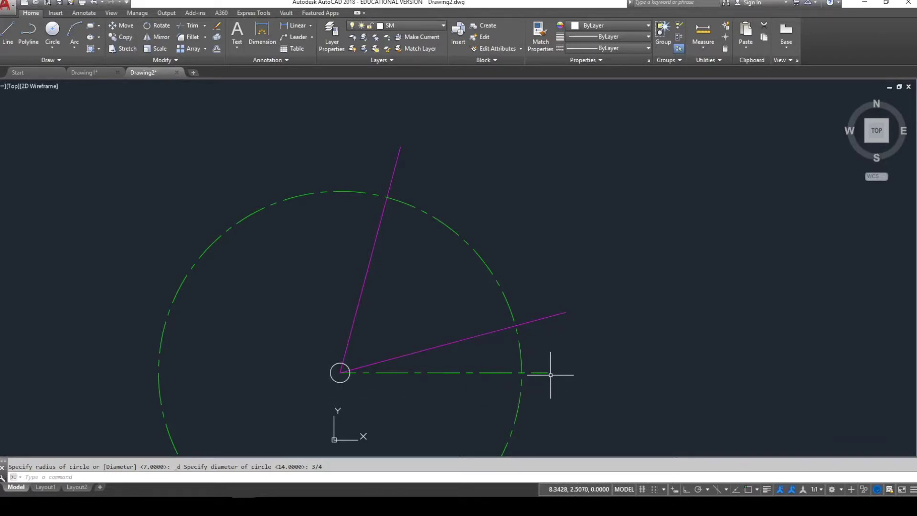
- Draw a circle of radius 3/8 centered on the right endpoint of the horizontal centerline
{"action": "left_click", "coordinate": [53, 48]}
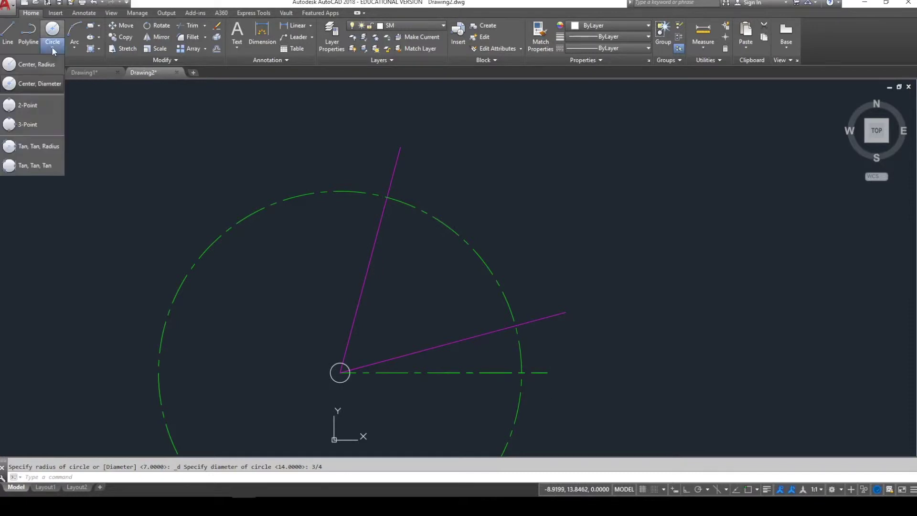
{"action": "left_click", "coordinate": [50, 65]}
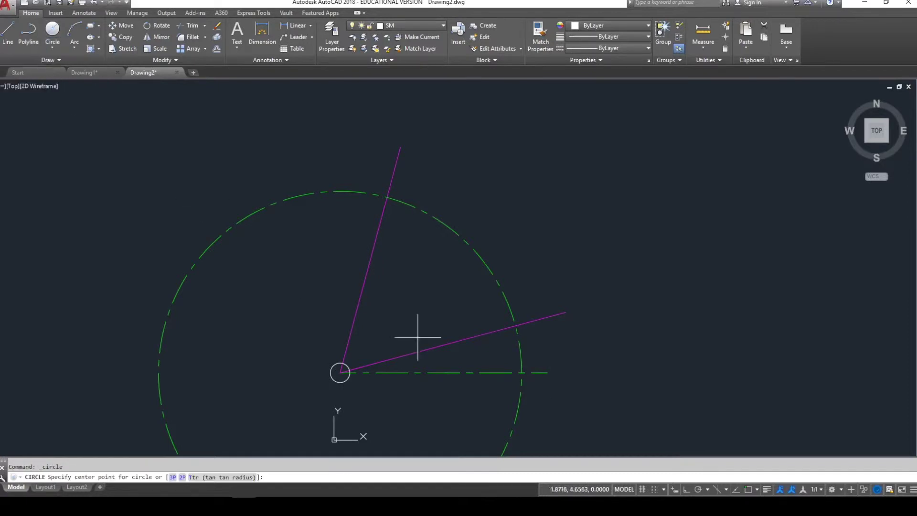
{"action": "right_click", "coordinate": [591, 371], "text": "shift"}
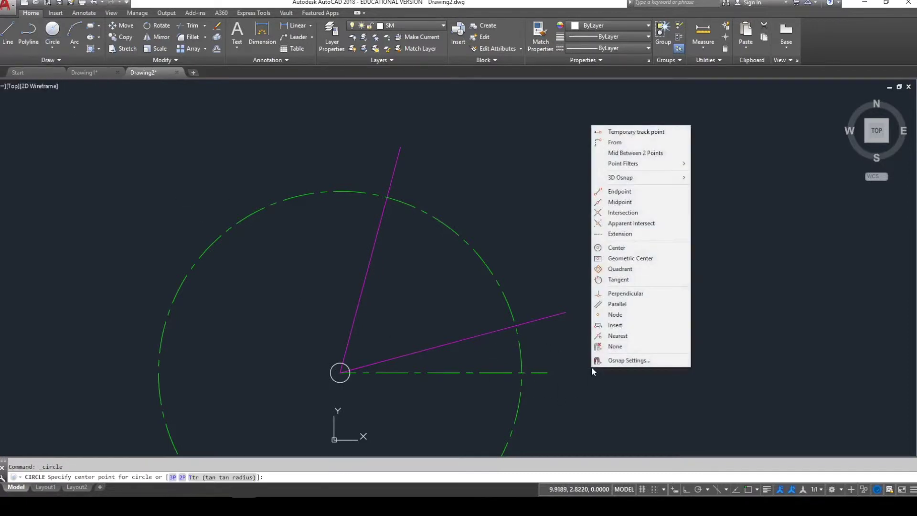
{"action": "left_click", "coordinate": [620, 191]}
{"action": "left_click", "coordinate": [547, 373]}
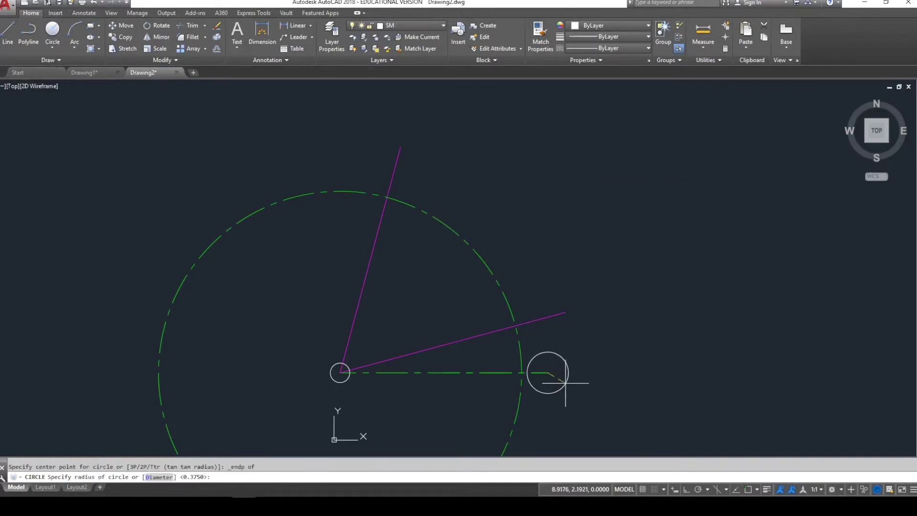
{"action": "type", "text": "3/8"}
{"action": "key", "text": "Return"}
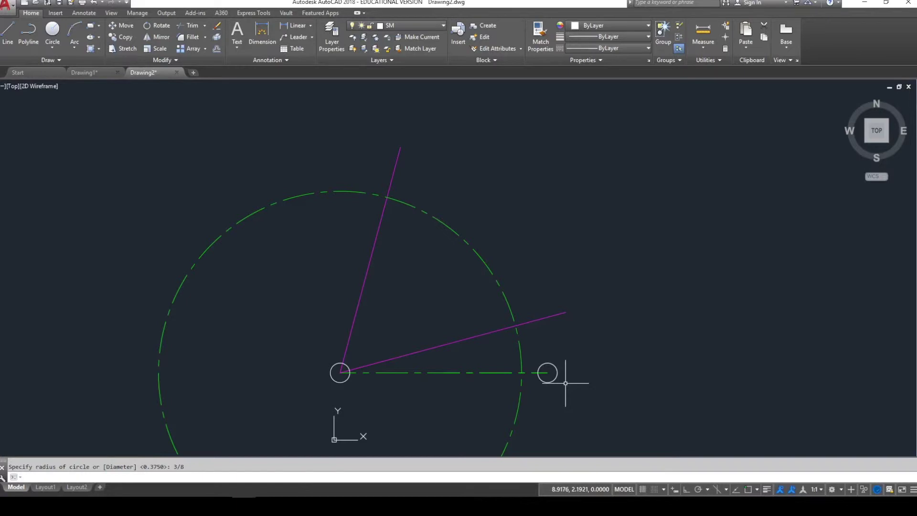
{"action": "left_click", "coordinate": [452, 377]}
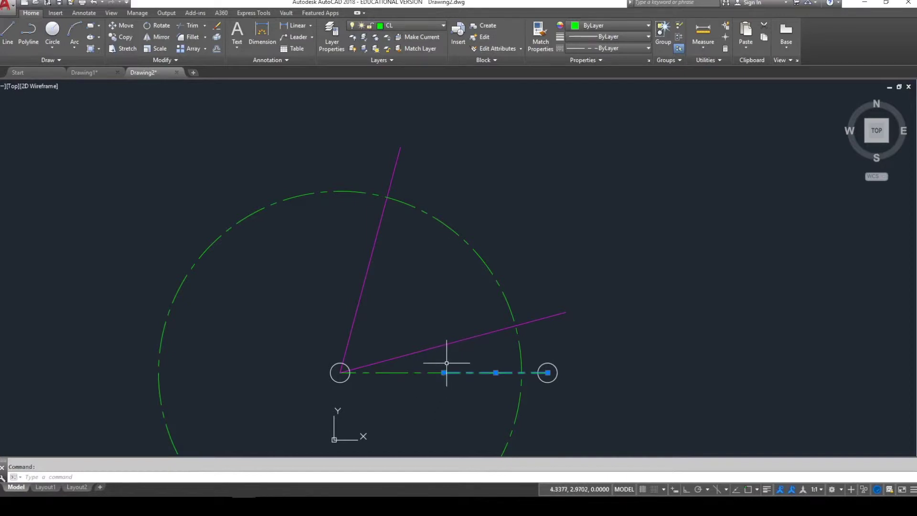
{"action": "key", "text": "Escape"}
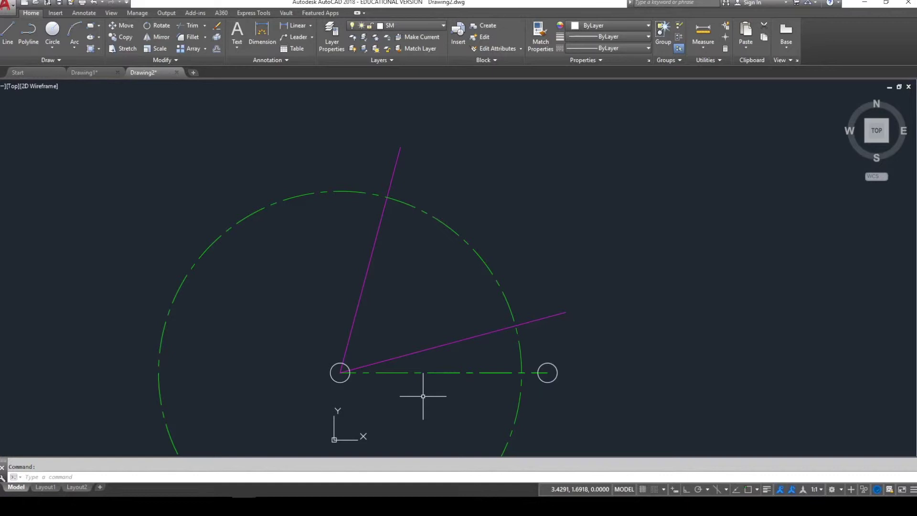
- Draw a circle of radius 0.375 centered on the shared endpoint midway along the horizontal centerline
{"action": "key", "text": "Return"}
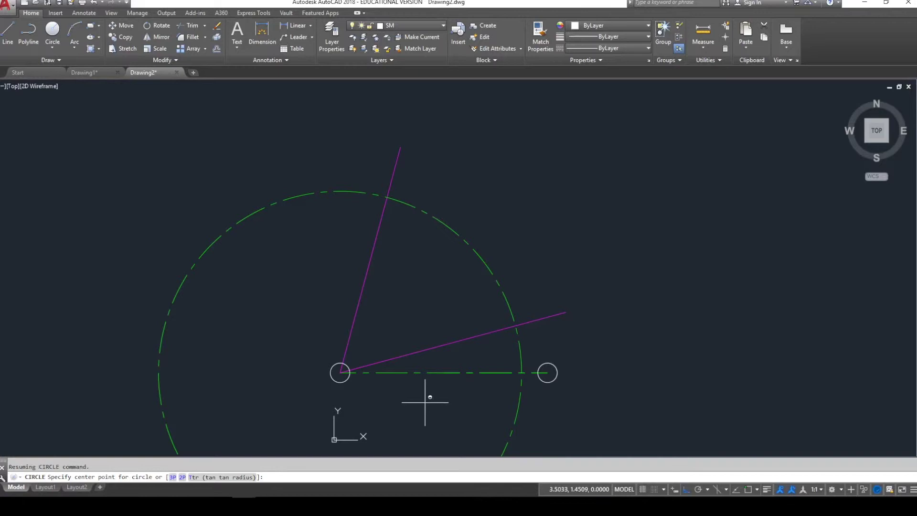
{"action": "right_click", "coordinate": [425, 402], "text": "shift"}
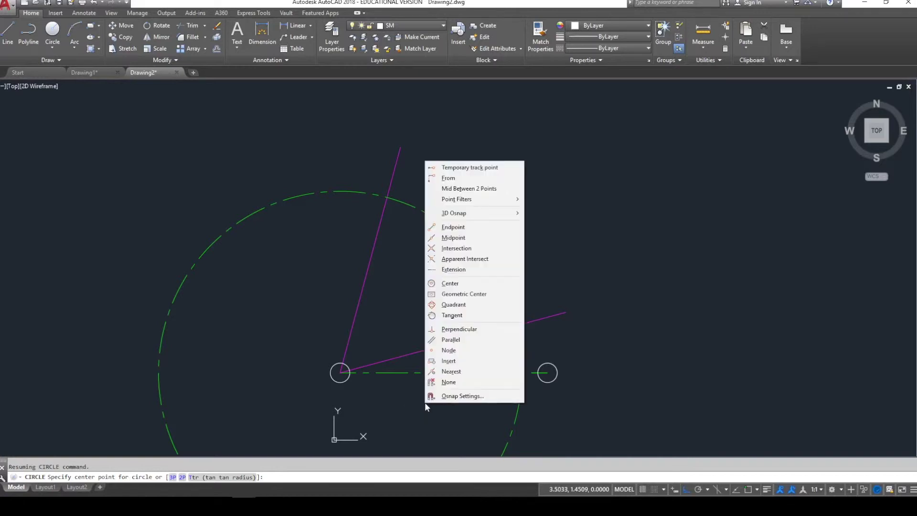
{"action": "left_click", "coordinate": [473, 228]}
{"action": "left_click", "coordinate": [444, 372]}
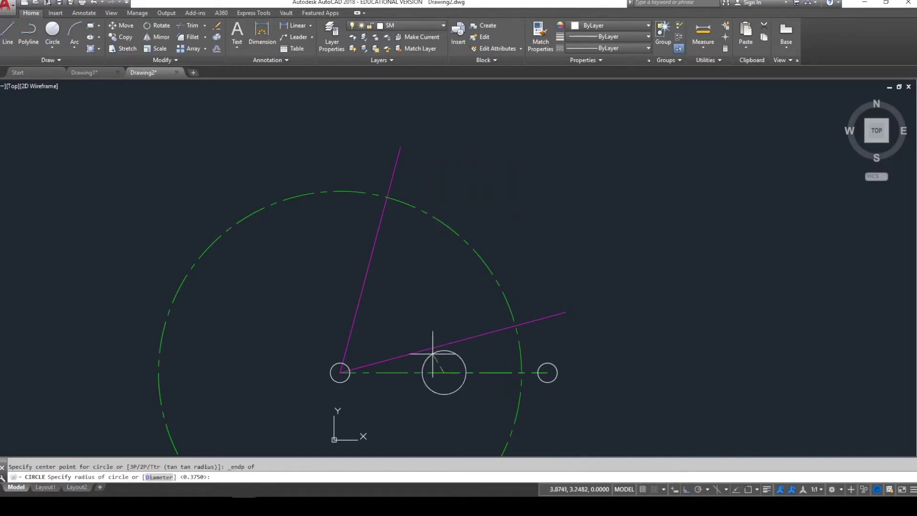
{"action": "left_click", "coordinate": [209, 476]}
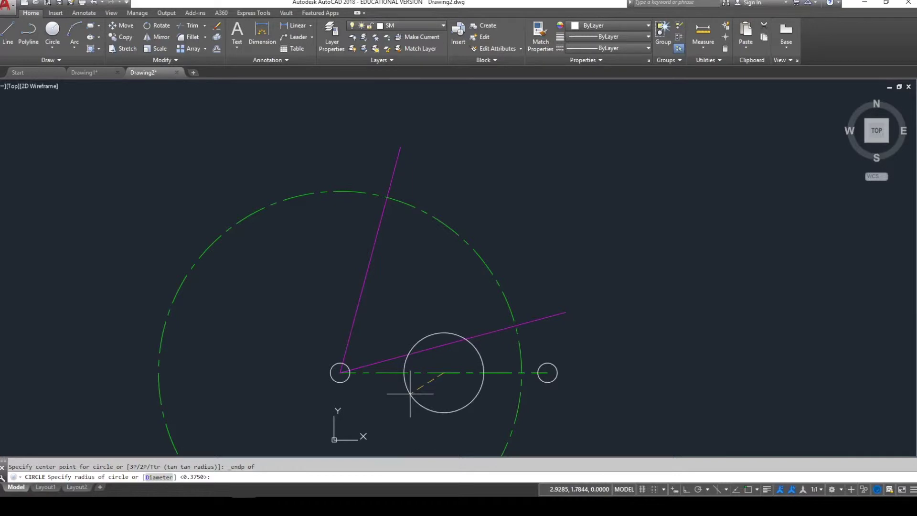
{"action": "key", "text": "Return"}
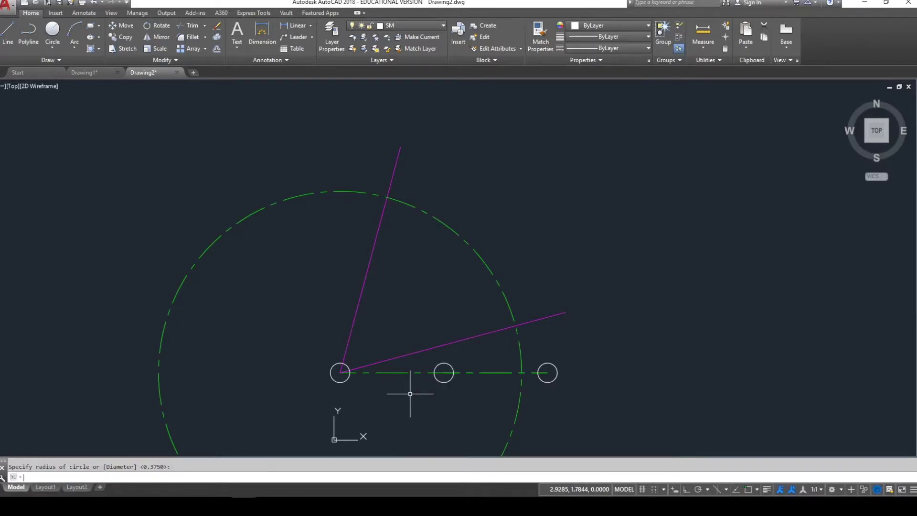
- Draw a circle of radius 0.375 centered where the steep angled line crosses the centerline circle
{"action": "left_click", "coordinate": [388, 197]}
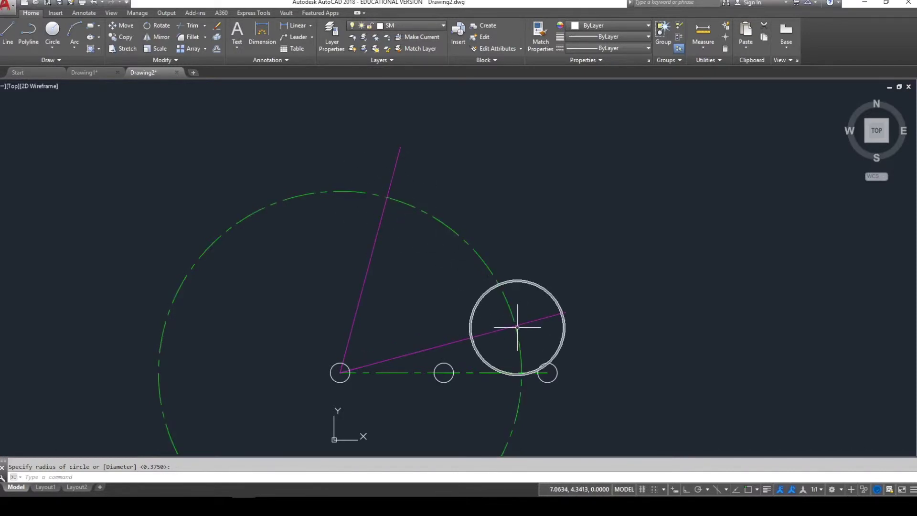
{"action": "key", "text": "Return"}
{"action": "key", "text": "Return"}
{"action": "right_click", "coordinate": [423, 268], "text": "shift"}
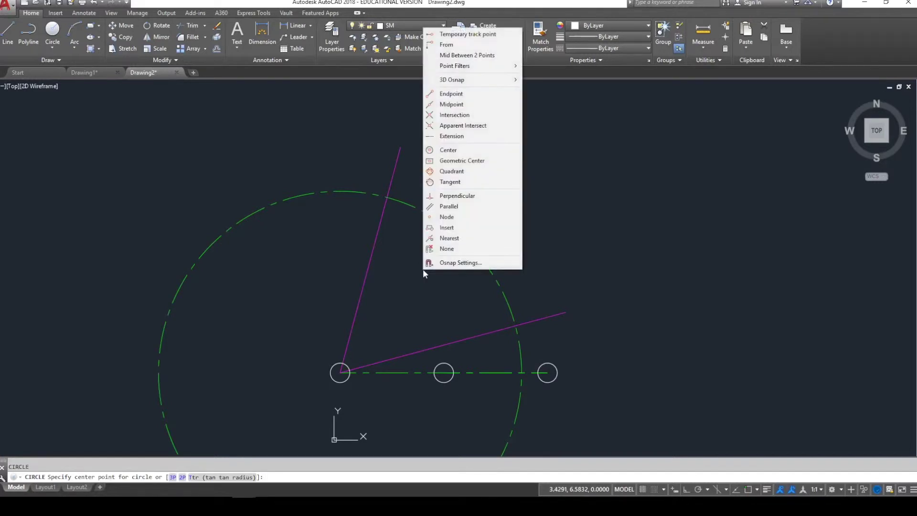
{"action": "left_click", "coordinate": [464, 116]}
{"action": "left_click", "coordinate": [387, 197]}
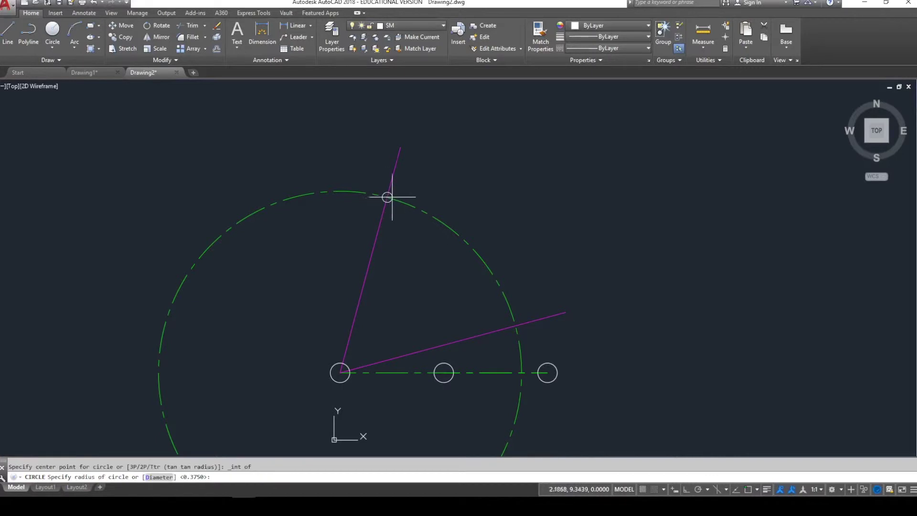
{"action": "key", "text": "Return"}
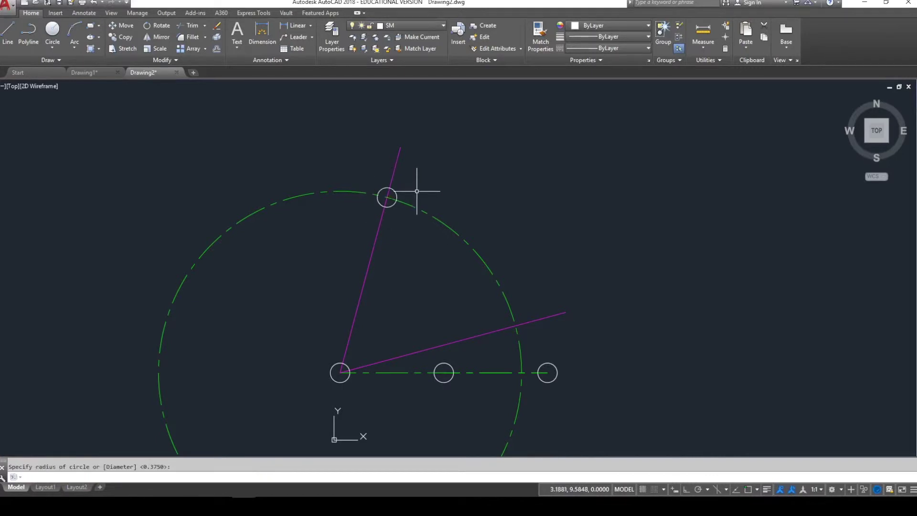
- Draw a circle of radius 0.375 centered where the shallow angled line crosses the centerline circle
{"action": "key", "text": "Return"}
{"action": "right_click", "coordinate": [509, 222], "text": "shift"}
{"action": "left_click", "coordinate": [539, 309]}
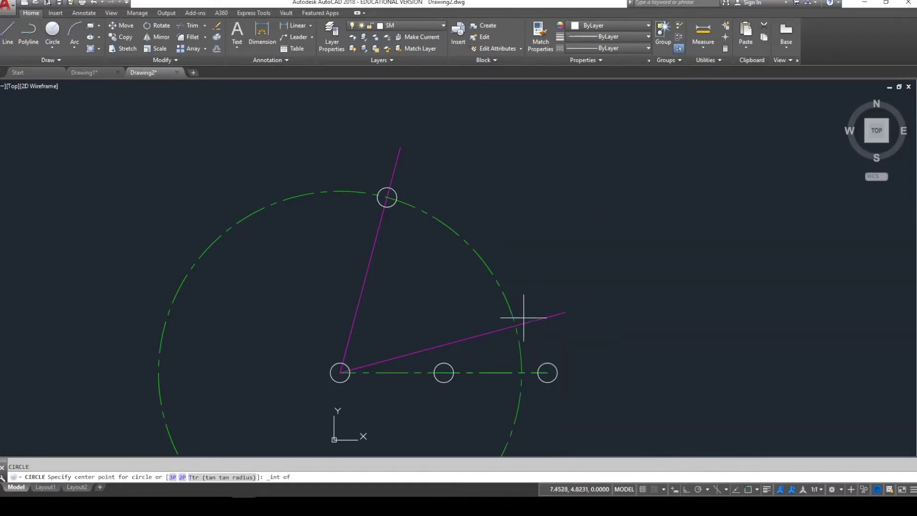
{"action": "left_click", "coordinate": [516, 322]}
{"action": "key", "text": "Return"}
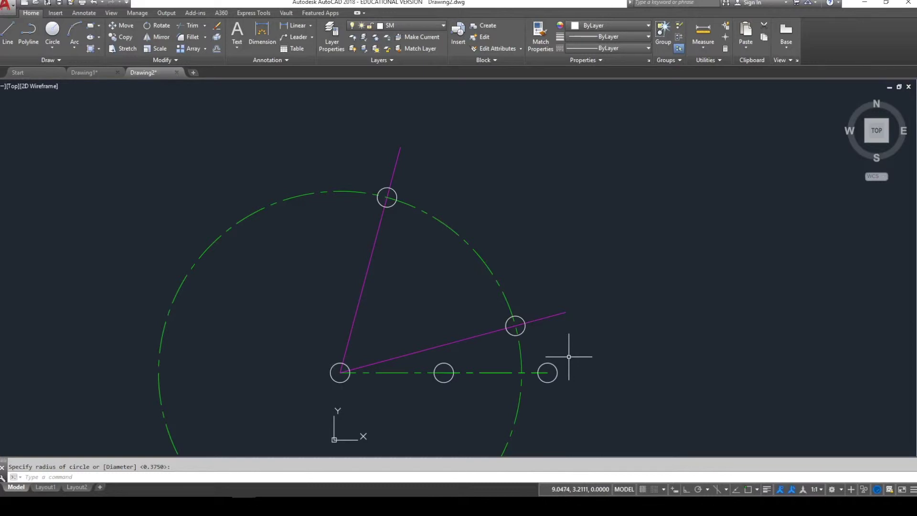
- Draw a circle of radius 1 around the hole at the left endpoint of the horizontal centerline
{"action": "left_click", "coordinate": [53, 31]}
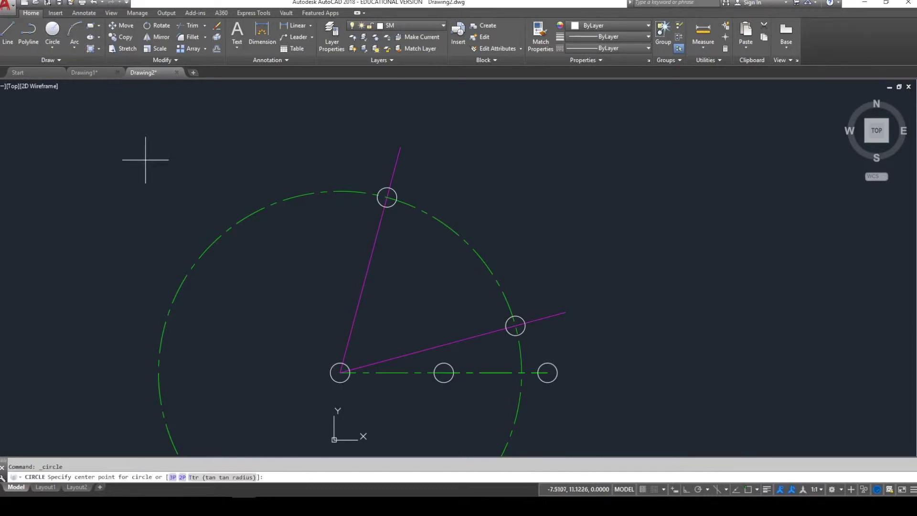
{"action": "right_click", "coordinate": [299, 324], "text": "shift"}
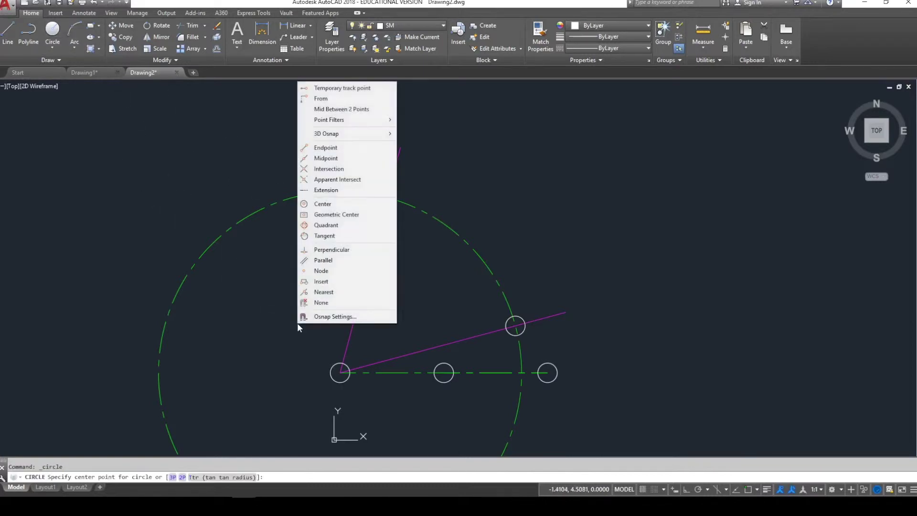
{"action": "left_click", "coordinate": [326, 148]}
{"action": "left_click", "coordinate": [340, 373]}
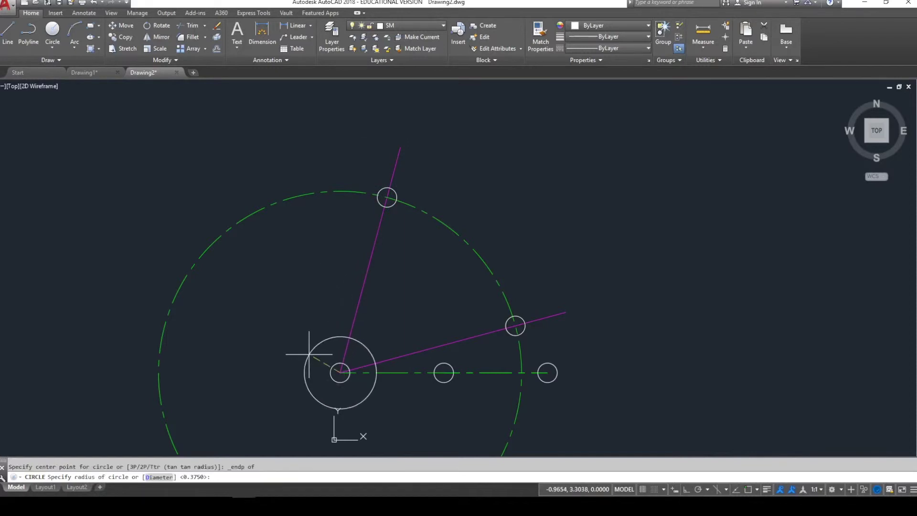
{"action": "key", "text": "Return"}
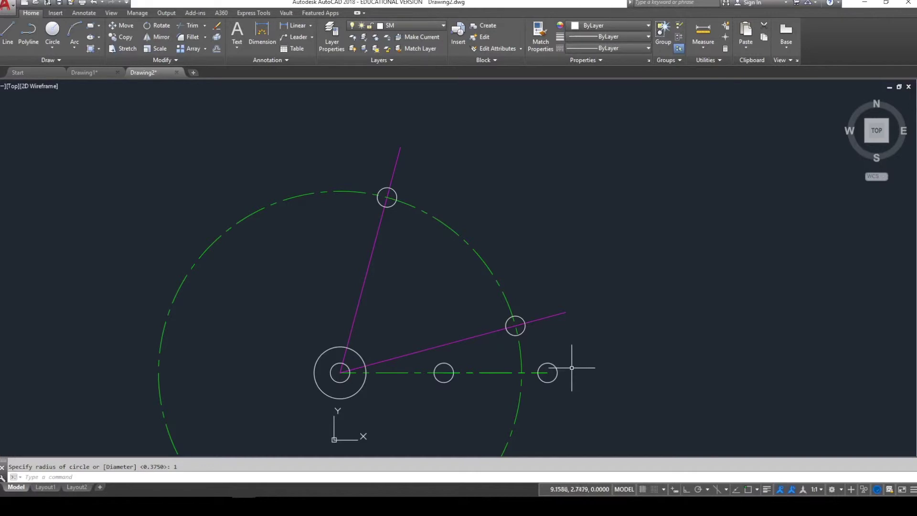
- Draw a circle of radius 1 around the hole at the right endpoint of the horizontal centerline
{"action": "key", "text": "Return"}
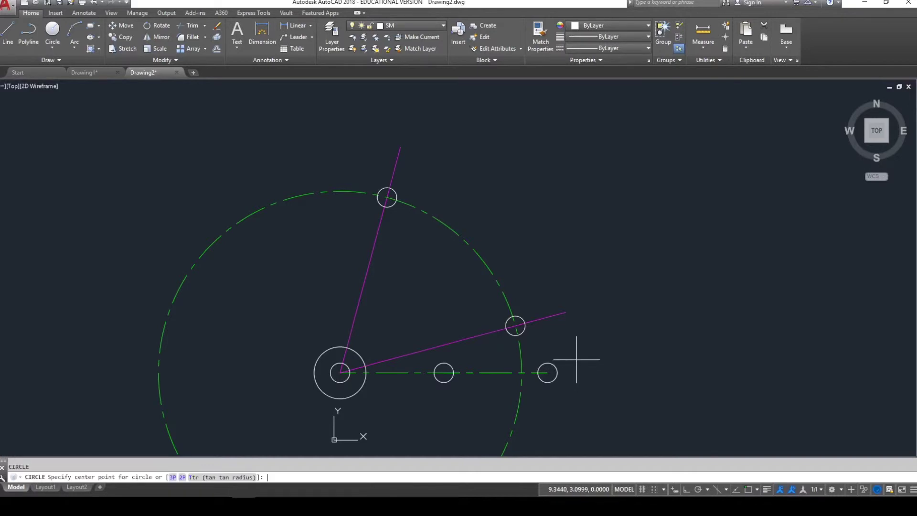
{"action": "right_click", "coordinate": [576, 359], "text": "shift"}
{"action": "left_click", "coordinate": [609, 191]}
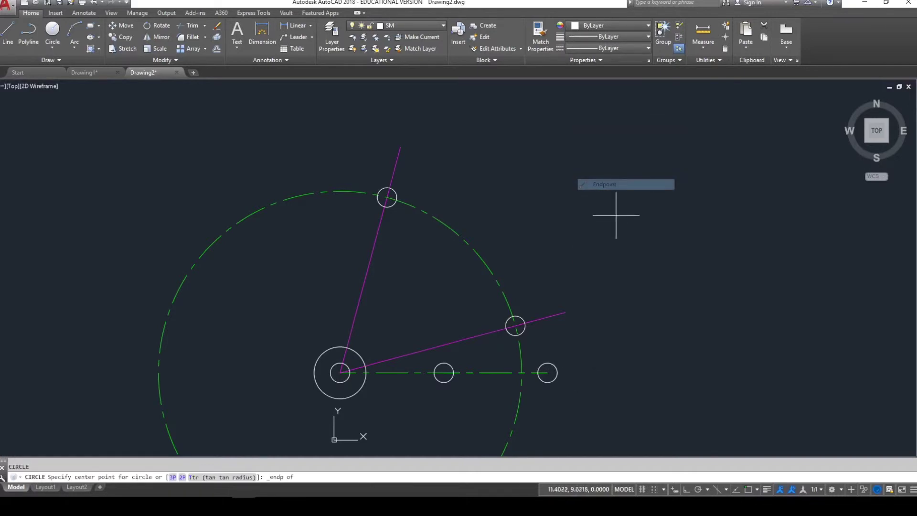
{"action": "left_click", "coordinate": [547, 370]}
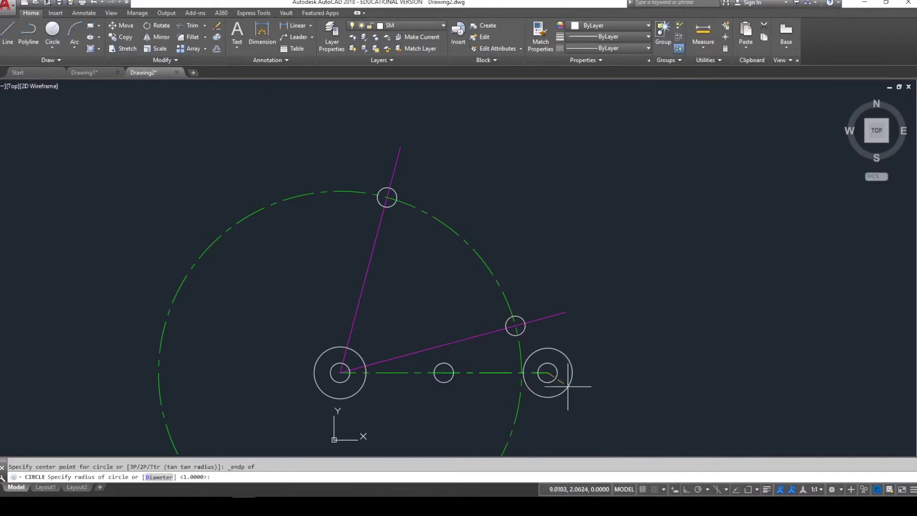
{"action": "key", "text": "Return"}
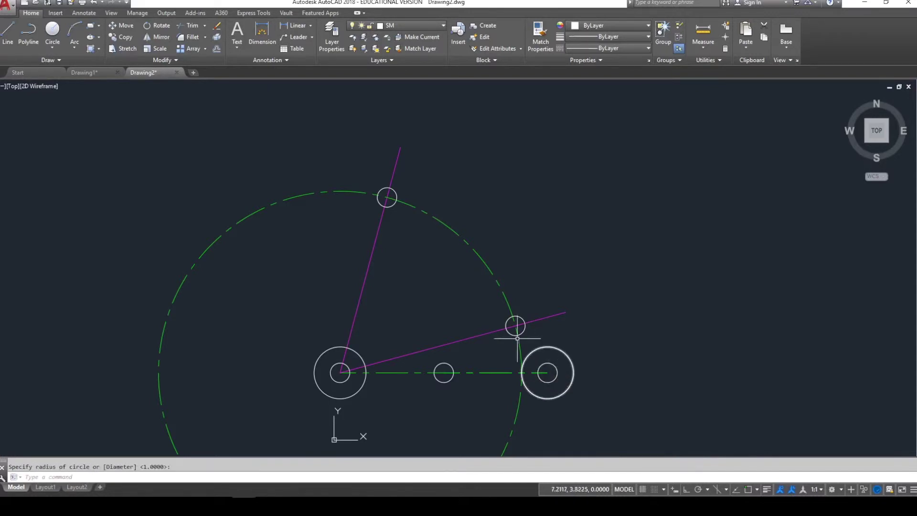
- Draw a circle of radius 1 centered on the intersection of the steep angled line and the centerline circle
{"action": "key", "text": "Return"}
{"action": "right_click", "coordinate": [423, 263], "text": "shift"}
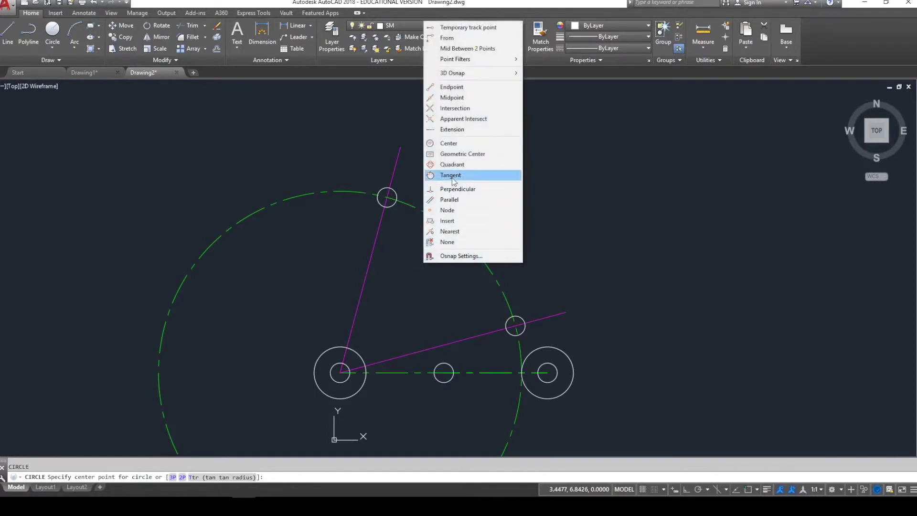
{"action": "left_click", "coordinate": [455, 108]}
{"action": "left_click", "coordinate": [387, 197]}
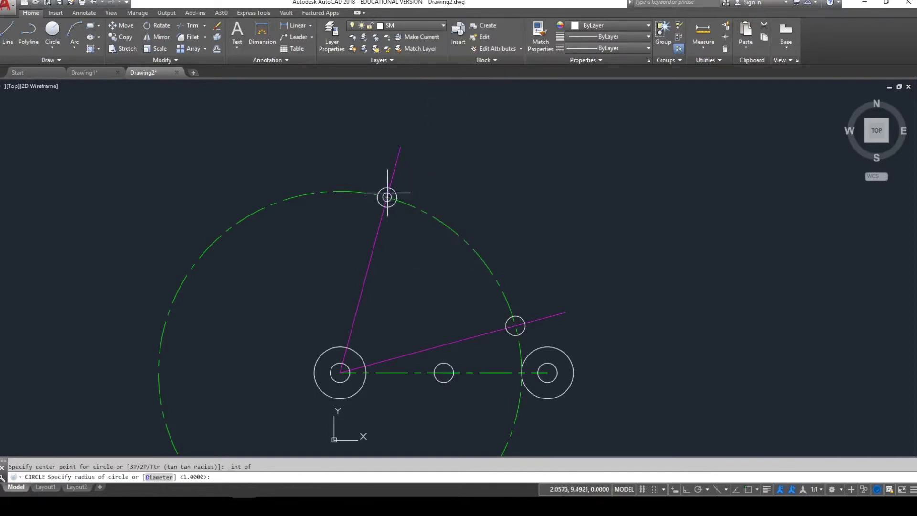
{"action": "left_click", "coordinate": [378, 172]}
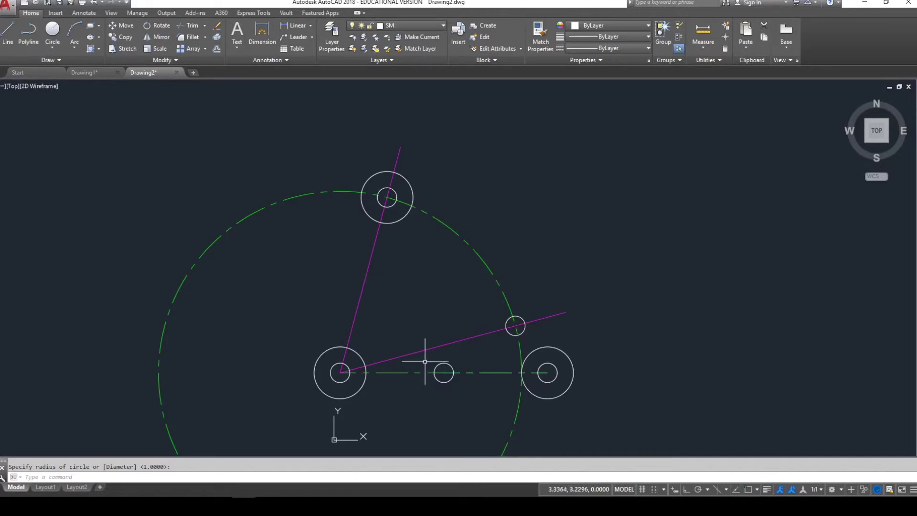
- Offset the right-hand segment of the horizontal centerline by 3/8 to both sides, above and below
{"action": "scroll", "coordinate": [484, 370], "scroll_direction": "up", "scroll_amount": 3}
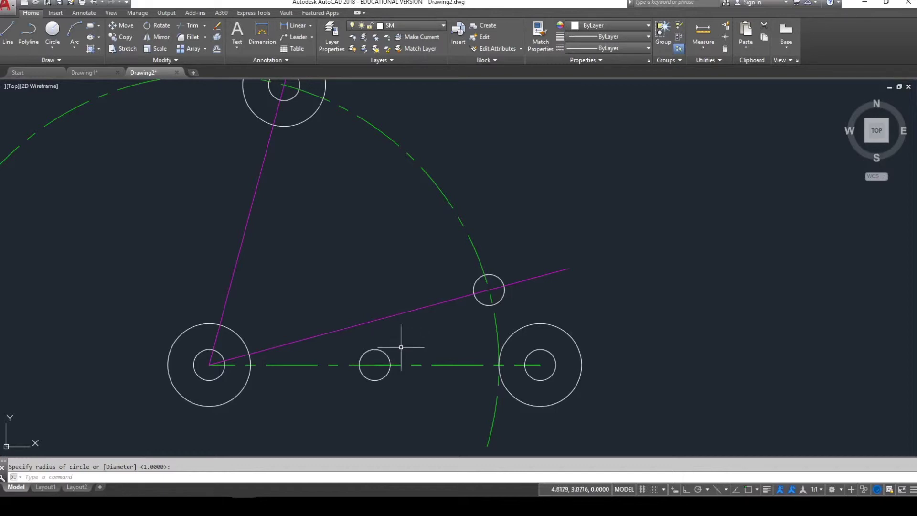
{"action": "left_click", "coordinate": [433, 365]}
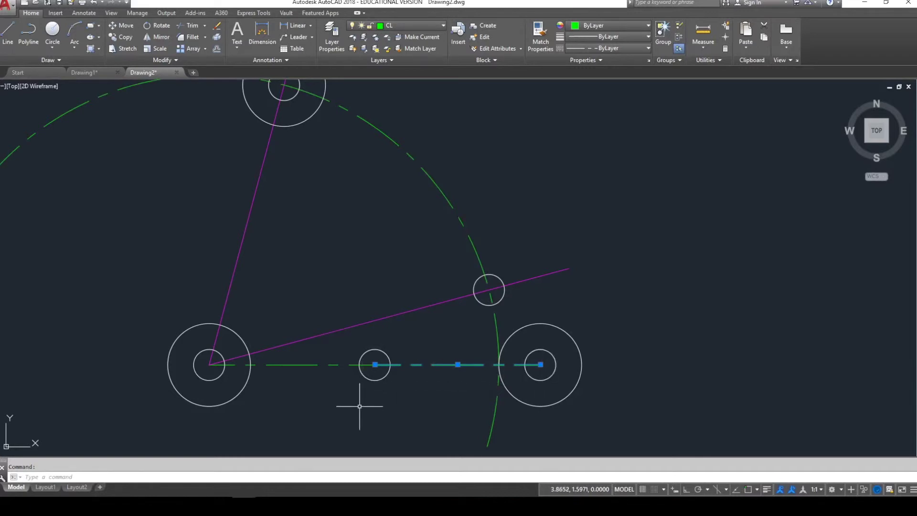
{"action": "key", "text": "Escape"}
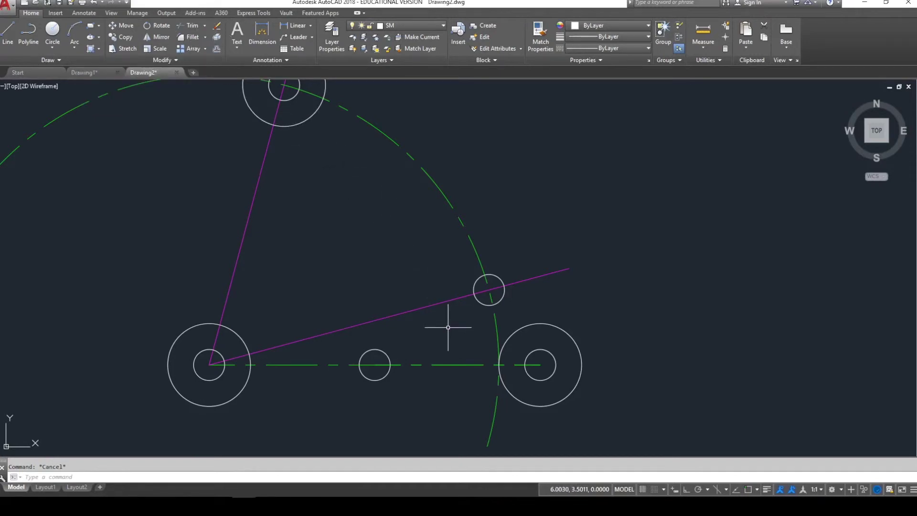
{"action": "type", "text": "o"}
{"action": "key", "text": "Return"}
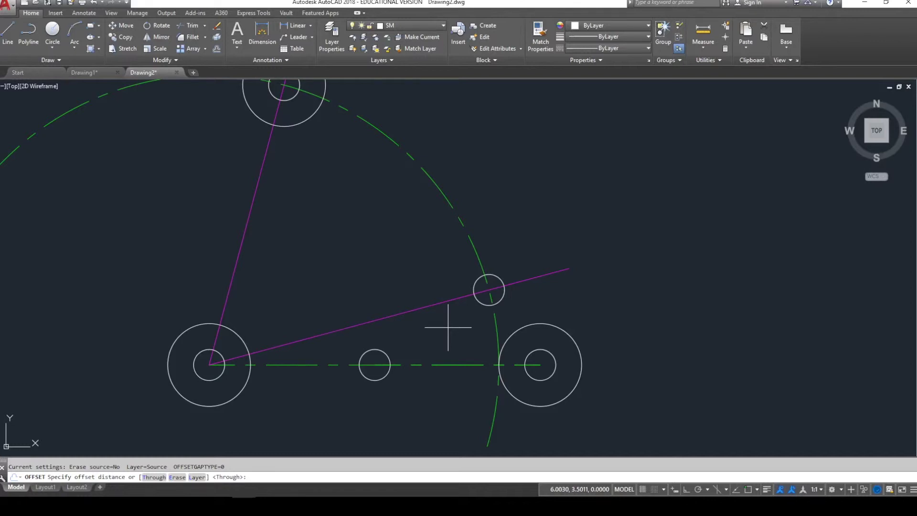
{"action": "type", "text": "3/8"}
{"action": "key", "text": "Return"}
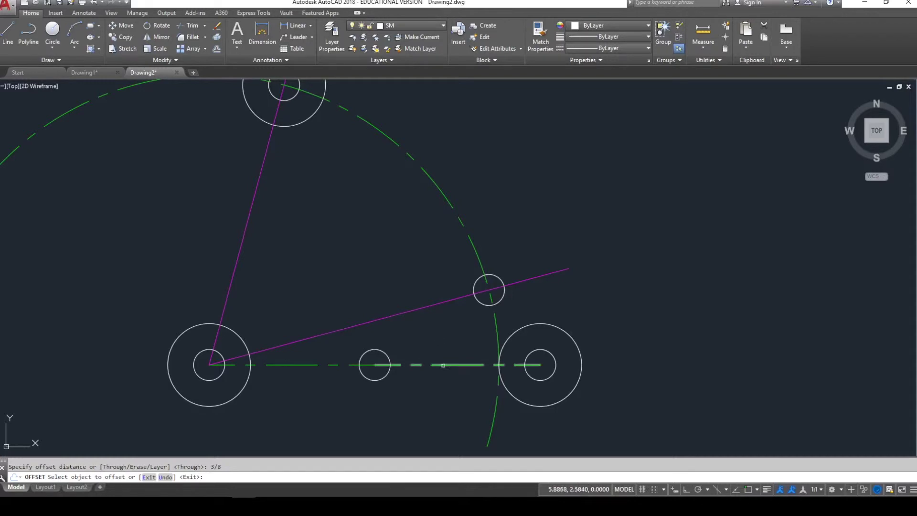
{"action": "left_click", "coordinate": [440, 365]}
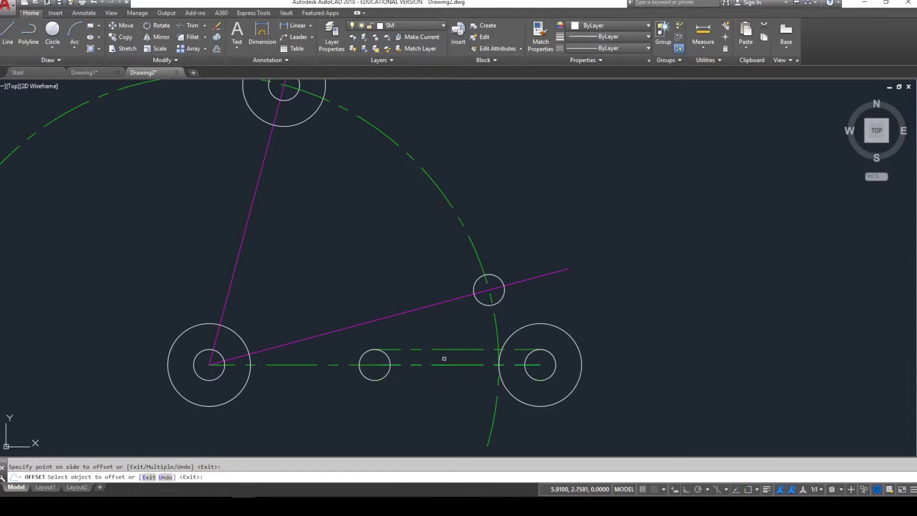
{"action": "left_click", "coordinate": [445, 383]}
{"action": "key", "text": "Escape"}
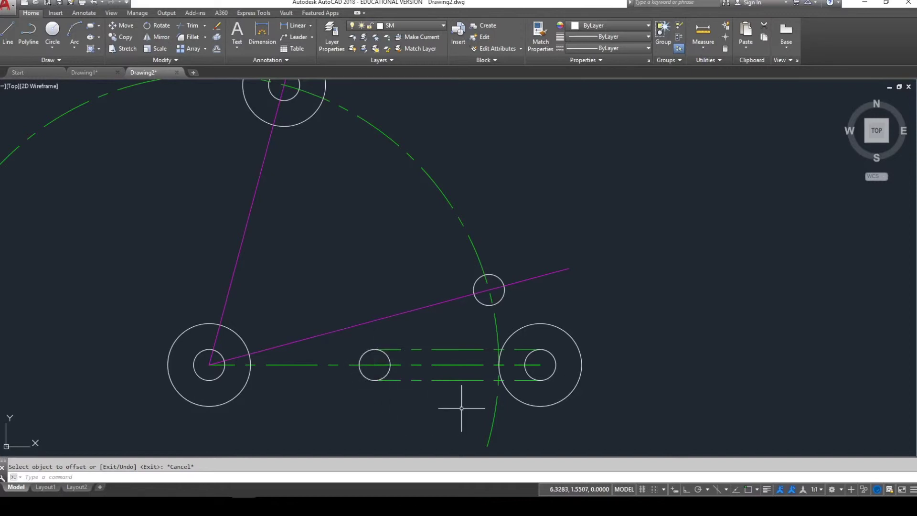
- Move the two offset slot lines to layer SM and clear the selection
{"action": "left_click", "coordinate": [455, 388]}
{"action": "left_click", "coordinate": [451, 370]}
{"action": "left_click", "coordinate": [484, 355]}
{"action": "left_click", "coordinate": [432, 335]}
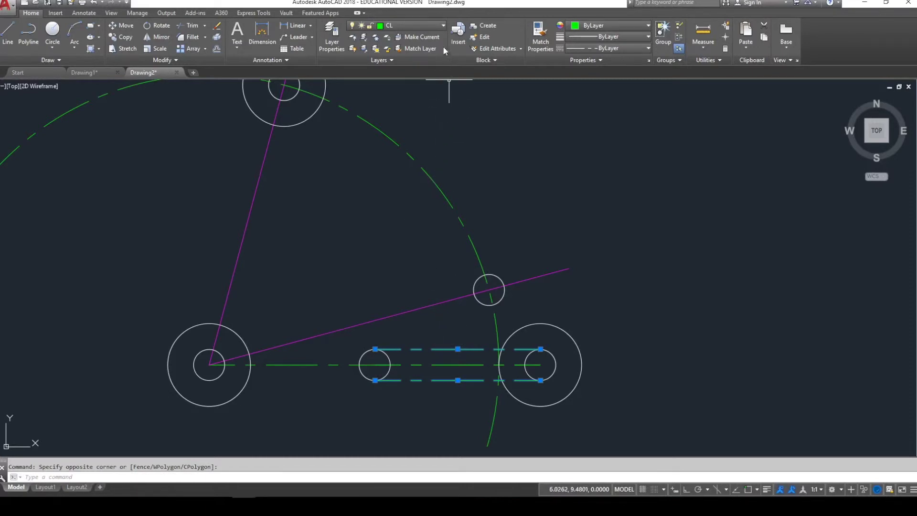
{"action": "left_click", "coordinate": [437, 26]}
{"action": "left_click", "coordinate": [423, 72]}
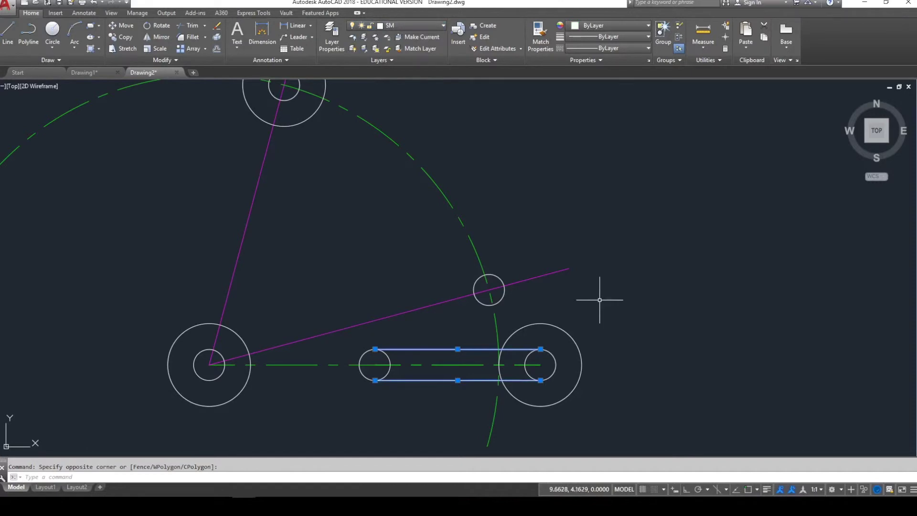
{"action": "key", "text": "Escape"}
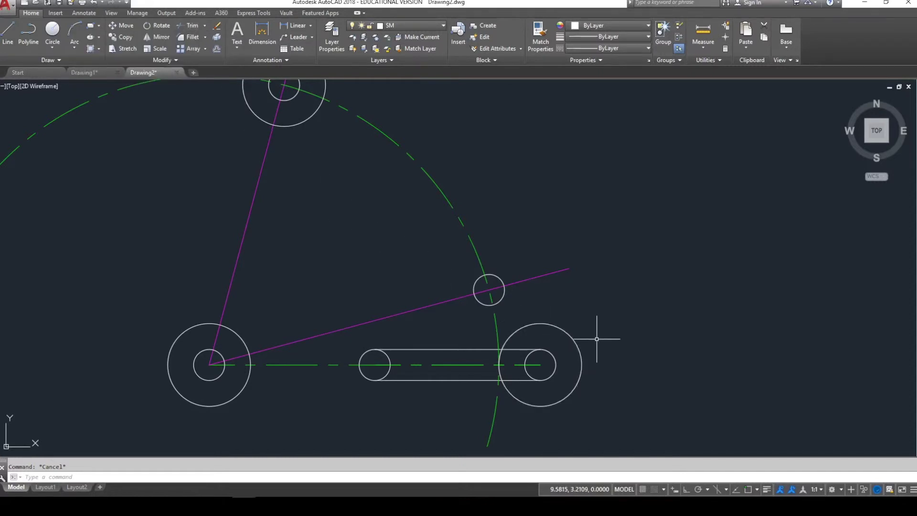
- Trim the inner halves of the two small end circles to form a closed straight slot on the horizontal centerline
{"action": "type", "text": "tr"}
{"action": "key", "text": "Return"}
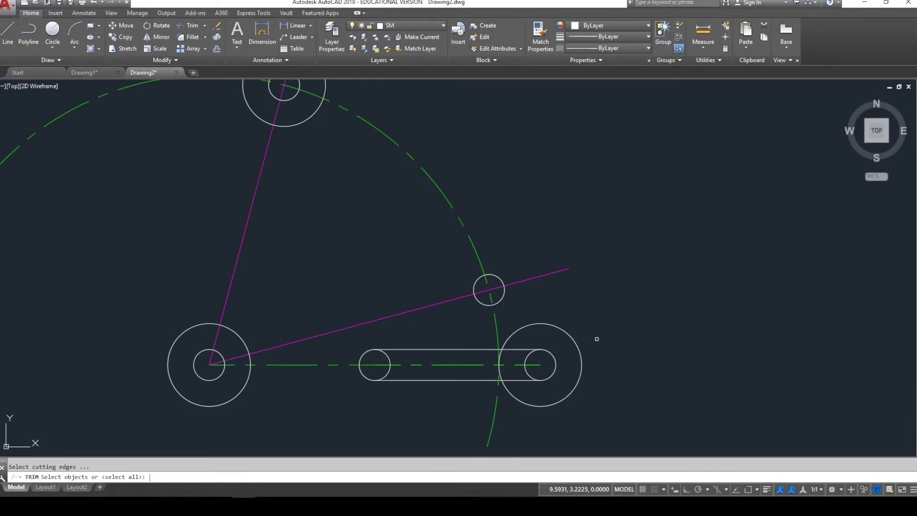
{"action": "key", "text": "Return"}
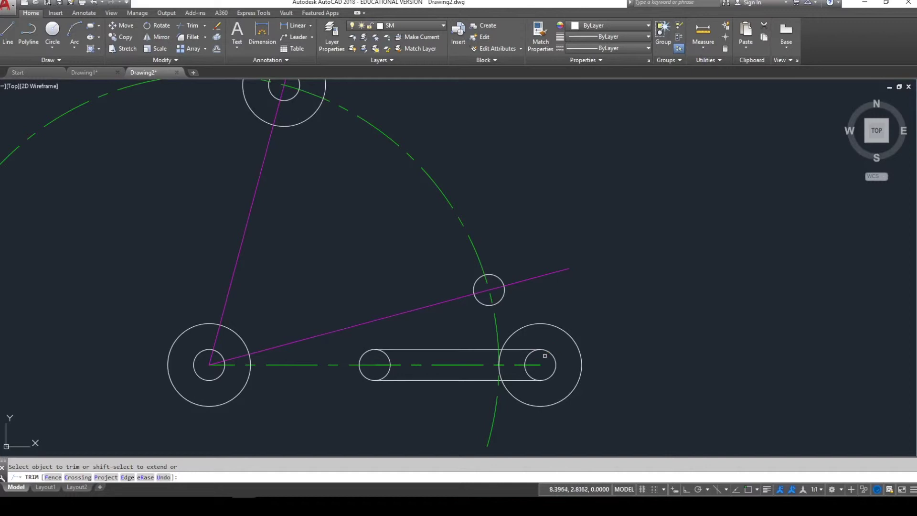
{"action": "left_click", "coordinate": [531, 356]}
{"action": "left_click", "coordinate": [389, 357]}
{"action": "left_click", "coordinate": [538, 375]}
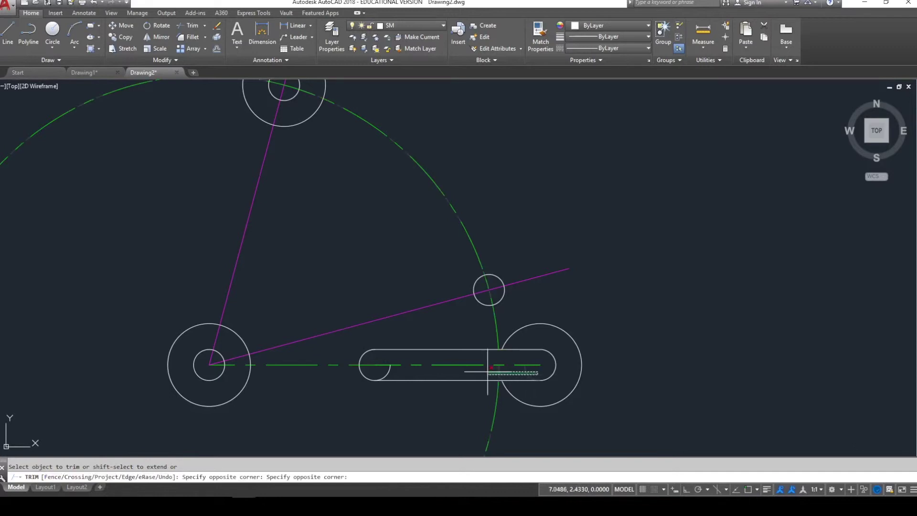
{"action": "left_click", "coordinate": [379, 368]}
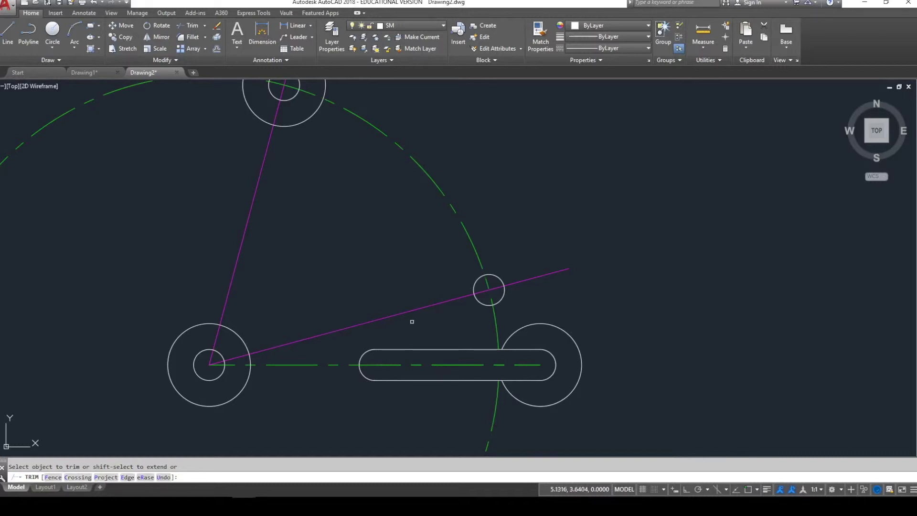
{"action": "key", "text": "Escape"}
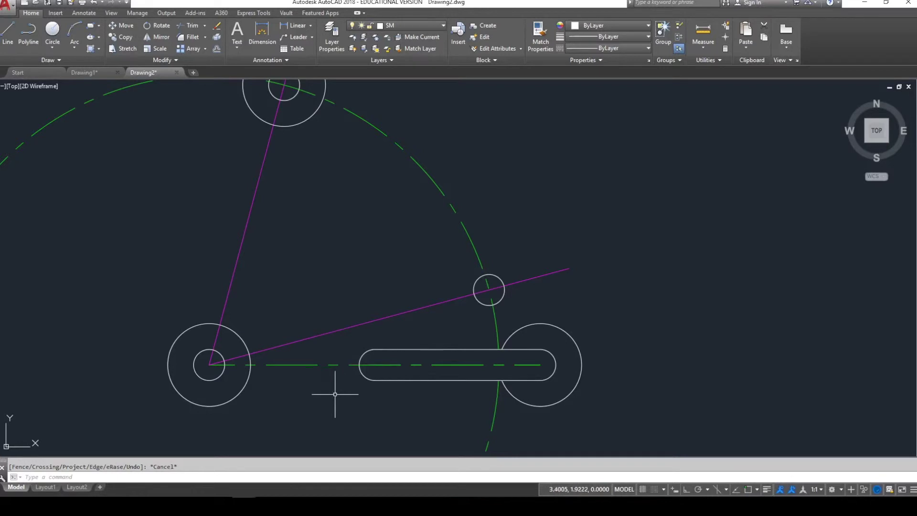
- Offset the full horizontal centerline by 1 to both sides, above and below
{"action": "left_click", "coordinate": [303, 364]}
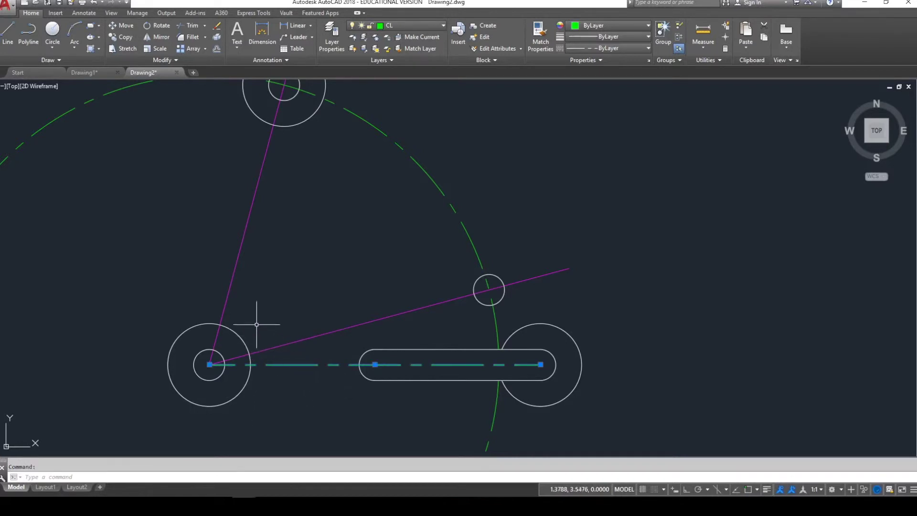
{"action": "key", "text": "Escape"}
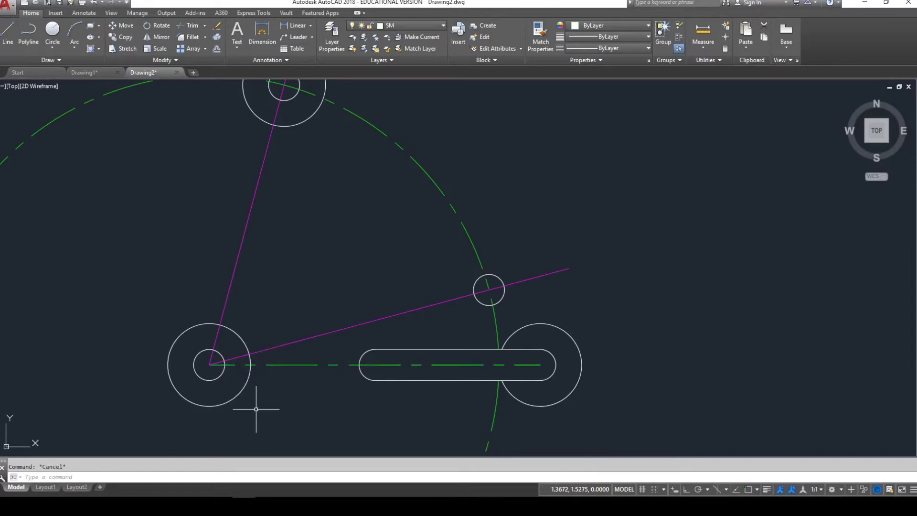
{"action": "type", "text": "o"}
{"action": "key", "text": "Return"}
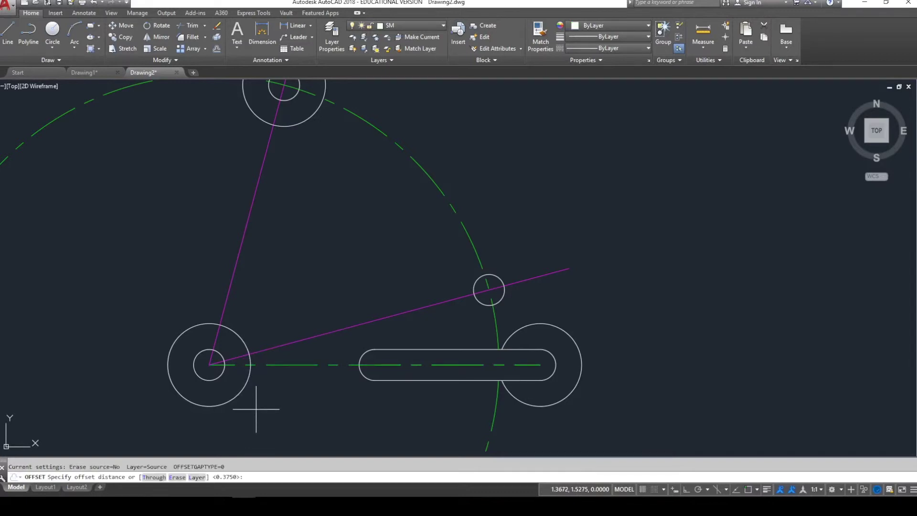
{"action": "type", "text": "1"}
{"action": "key", "text": "Return"}
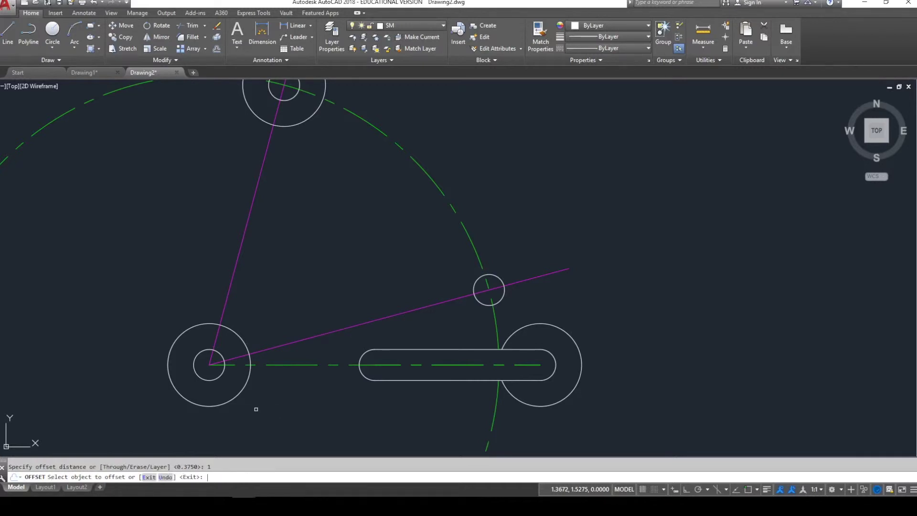
{"action": "left_click", "coordinate": [296, 365]}
{"action": "left_click", "coordinate": [302, 325]}
{"action": "left_click", "coordinate": [301, 365]}
{"action": "left_click", "coordinate": [300, 388]}
{"action": "key", "text": "Return"}
- Move the two new arm edge lines to layer SM and clear the selection
{"action": "left_click", "coordinate": [307, 389]}
{"action": "left_click", "coordinate": [292, 412]}
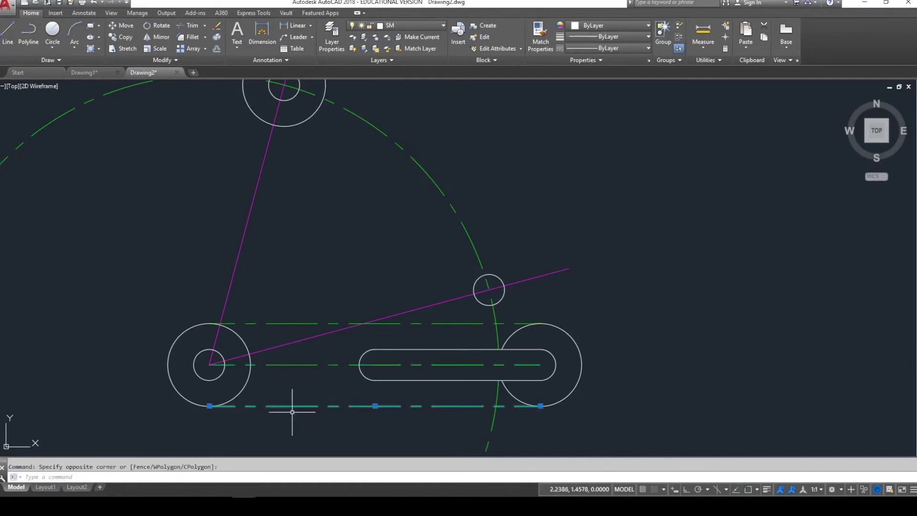
{"action": "left_click", "coordinate": [280, 323]}
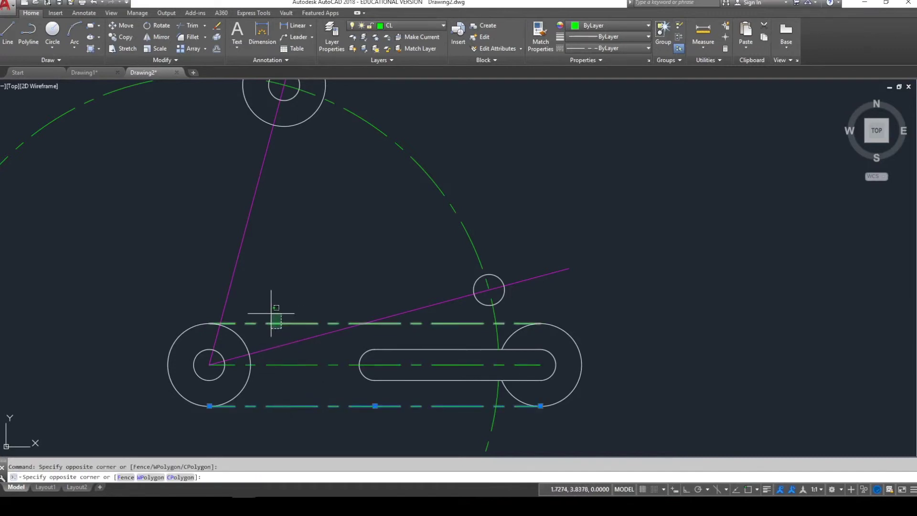
{"action": "left_click", "coordinate": [415, 26]}
{"action": "left_click", "coordinate": [406, 71]}
{"action": "key", "text": "Escape"}
- Trim away the inner halves of the two radius 1 end circles inside the straight arm's outline
{"action": "type", "text": "tr"}
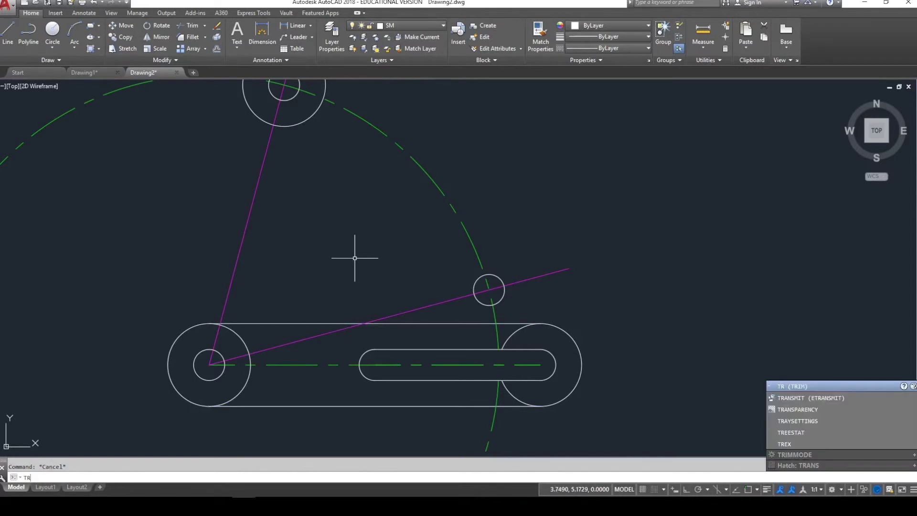
{"action": "key", "text": "Return"}
{"action": "left_click", "coordinate": [534, 339]}
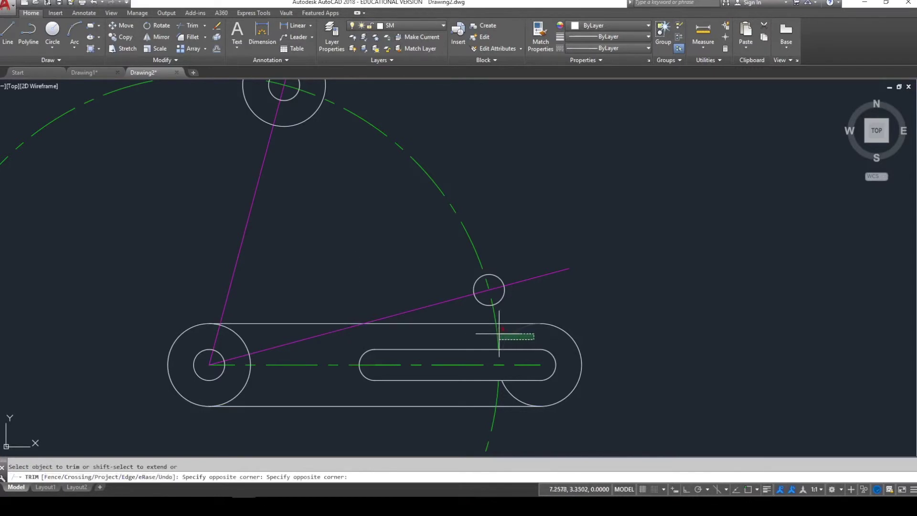
{"action": "left_click", "coordinate": [480, 341]}
{"action": "left_click", "coordinate": [522, 395]}
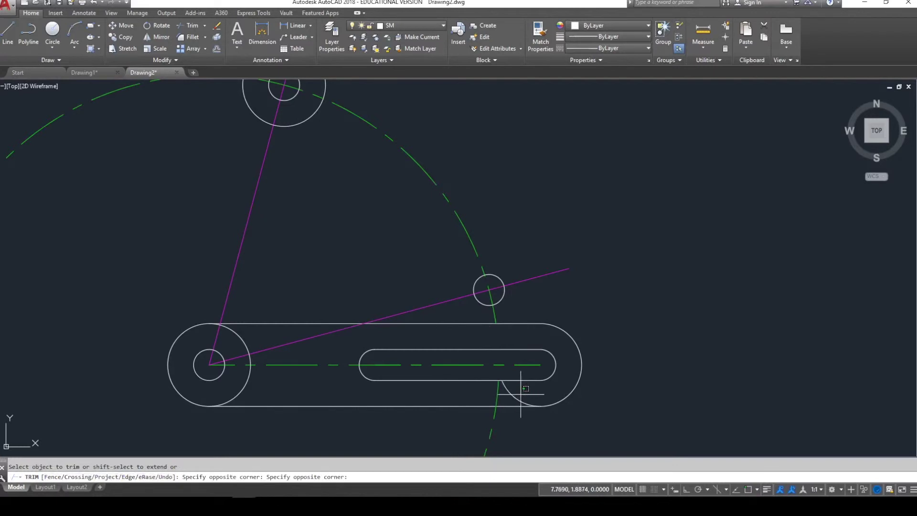
{"action": "left_click", "coordinate": [460, 394]}
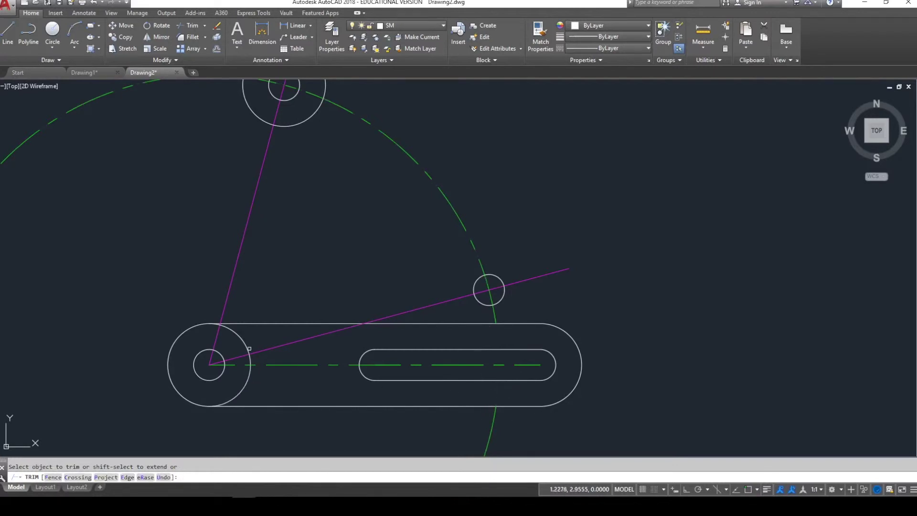
{"action": "left_click", "coordinate": [263, 390]}
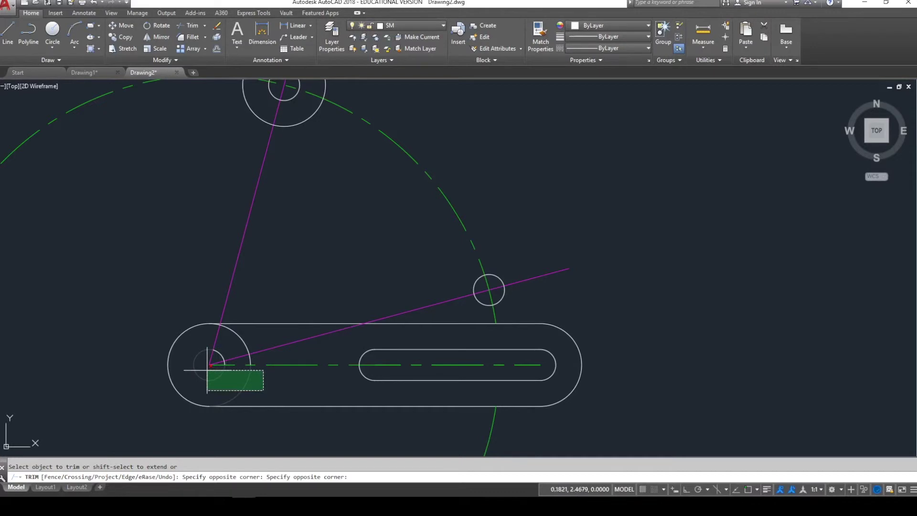
{"action": "left_click", "coordinate": [265, 391]}
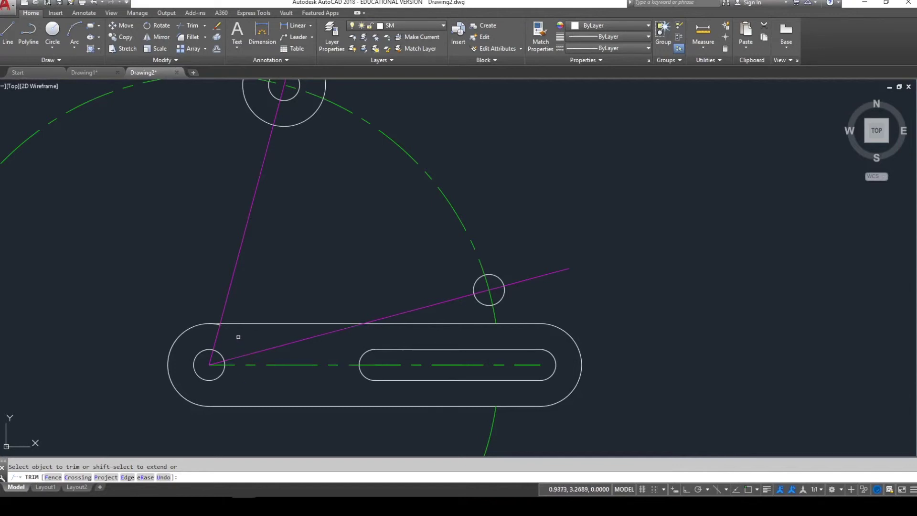
{"action": "scroll", "coordinate": [218, 328], "scroll_direction": "up", "scroll_amount": 5}
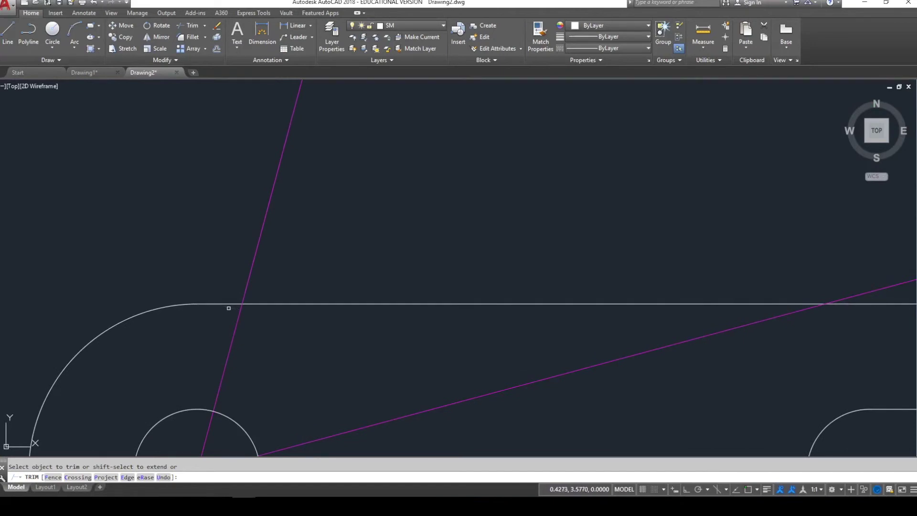
{"action": "scroll", "coordinate": [208, 354], "scroll_direction": "down", "scroll_amount": 6}
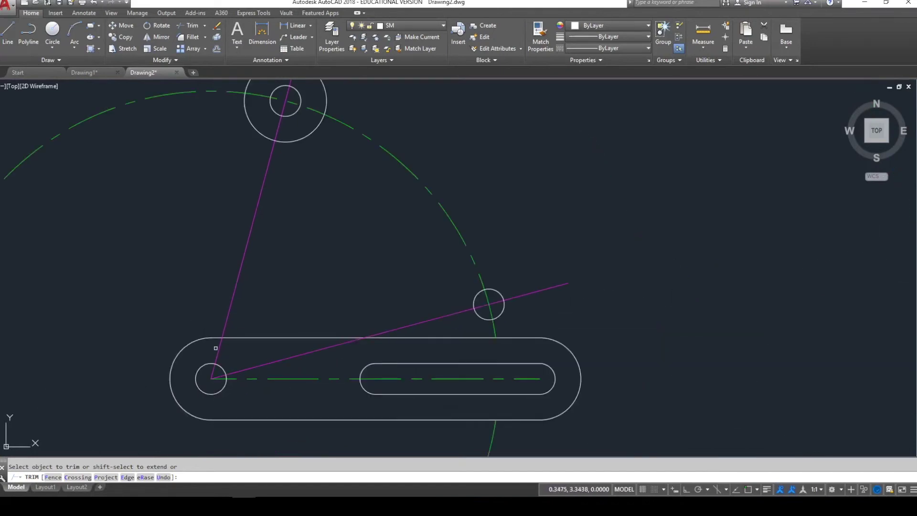
{"action": "key", "text": "Escape"}
{"action": "middle_click_drag", "start_coordinate": [385, 312], "coordinate": [413, 306]}
{"action": "scroll", "coordinate": [410, 308], "scroll_direction": "down", "scroll_amount": 3}
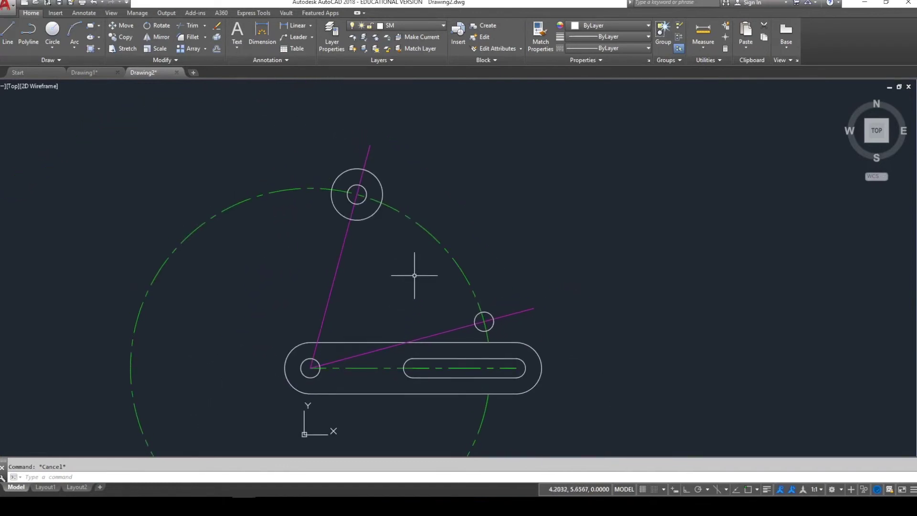
{"action": "left_click", "coordinate": [431, 233]}
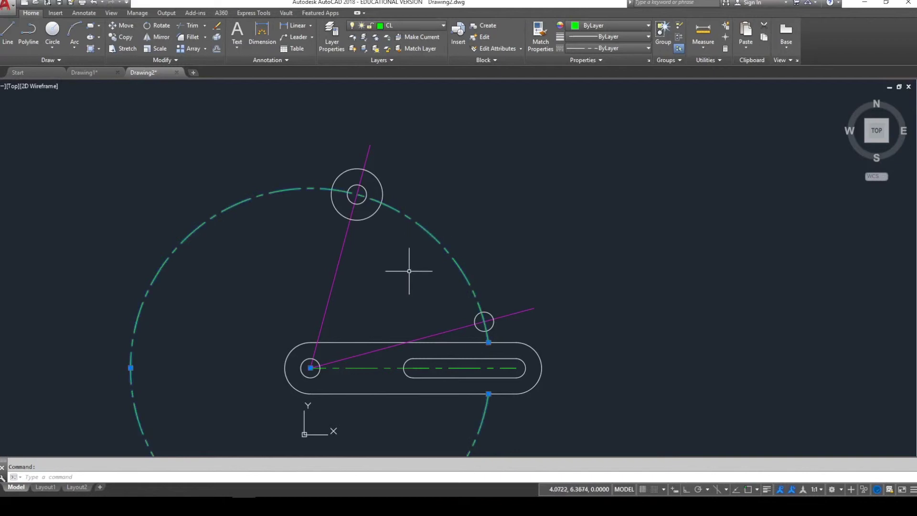
{"action": "left_click", "coordinate": [347, 197]}
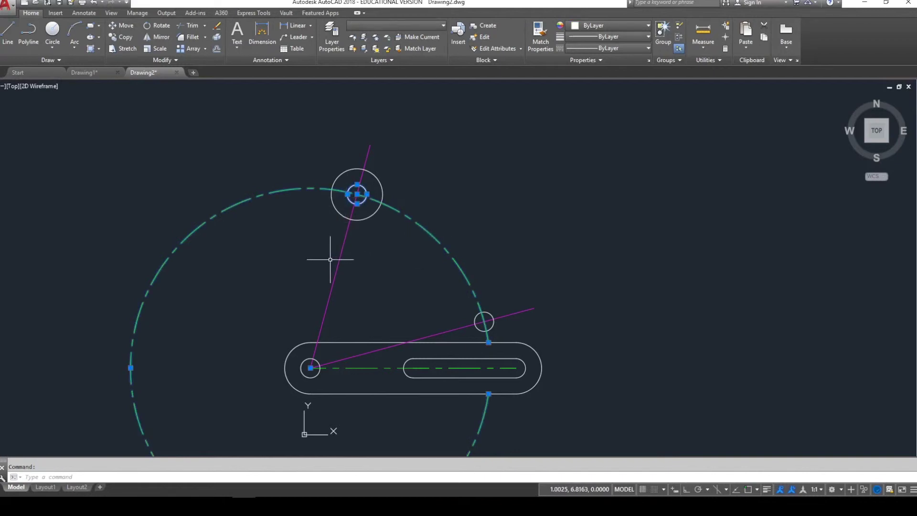
{"action": "left_click", "coordinate": [338, 214]}
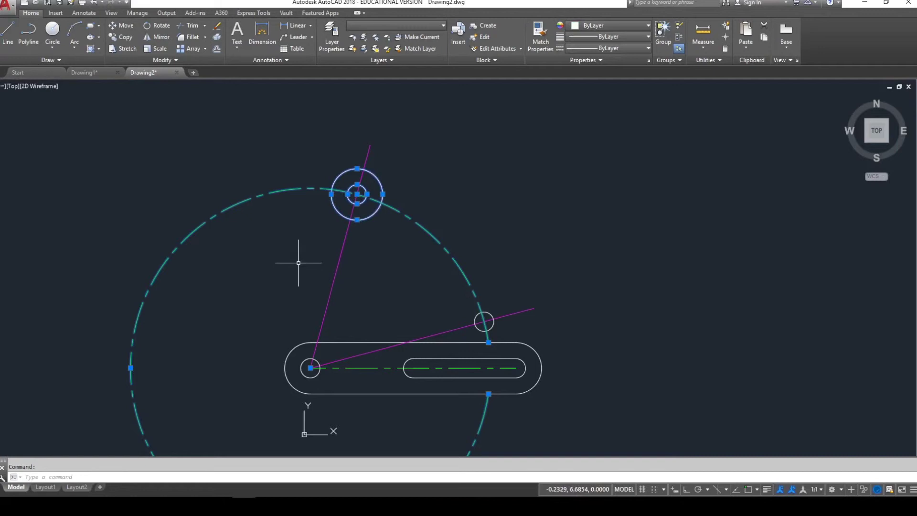
{"action": "key", "text": "Escape"}
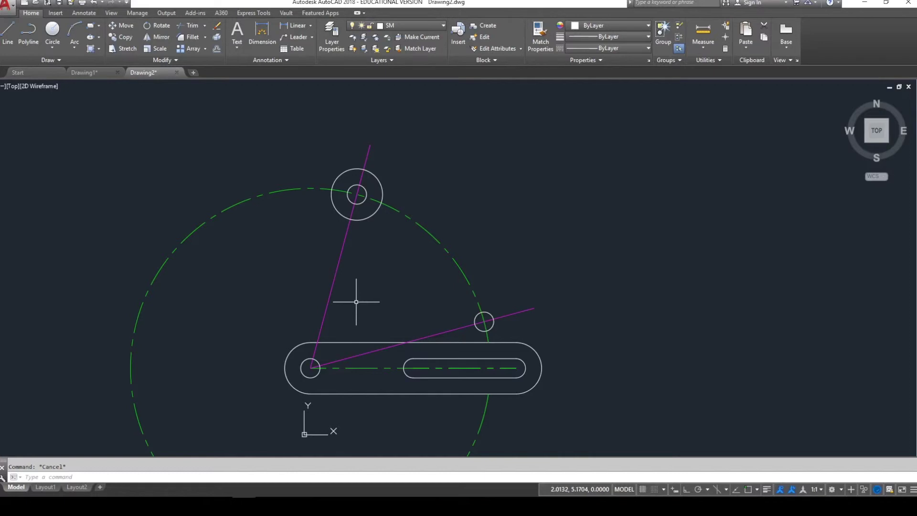
- Offset the radius 7 centerline circle by 3/8 to both the outside and the inside
{"action": "type", "text": "o"}
{"action": "key", "text": "Return"}
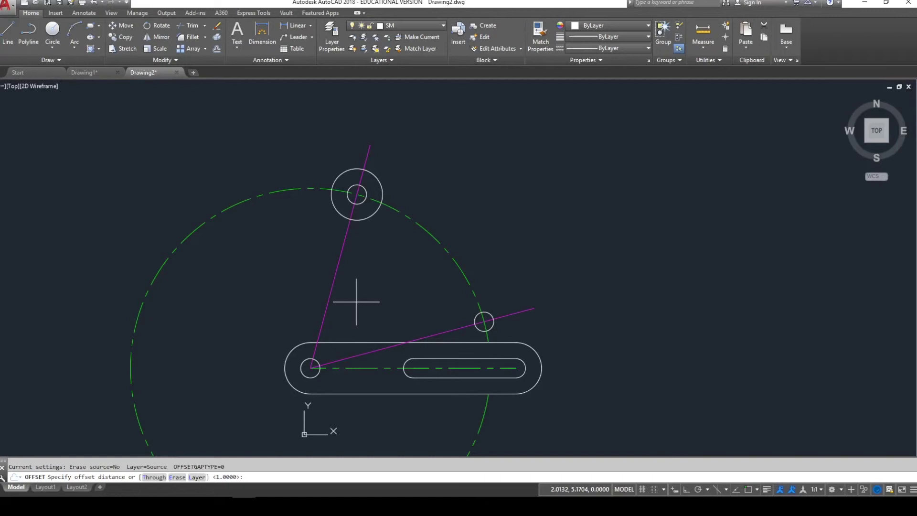
{"action": "key", "text": "Return"}
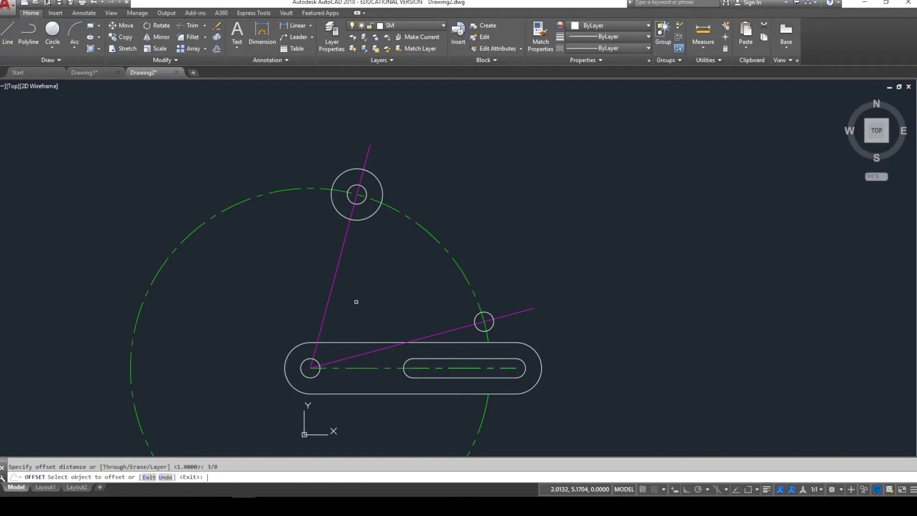
{"action": "scroll", "coordinate": [356, 301], "scroll_direction": "up", "scroll_amount": 2}
{"action": "left_click", "coordinate": [456, 167]}
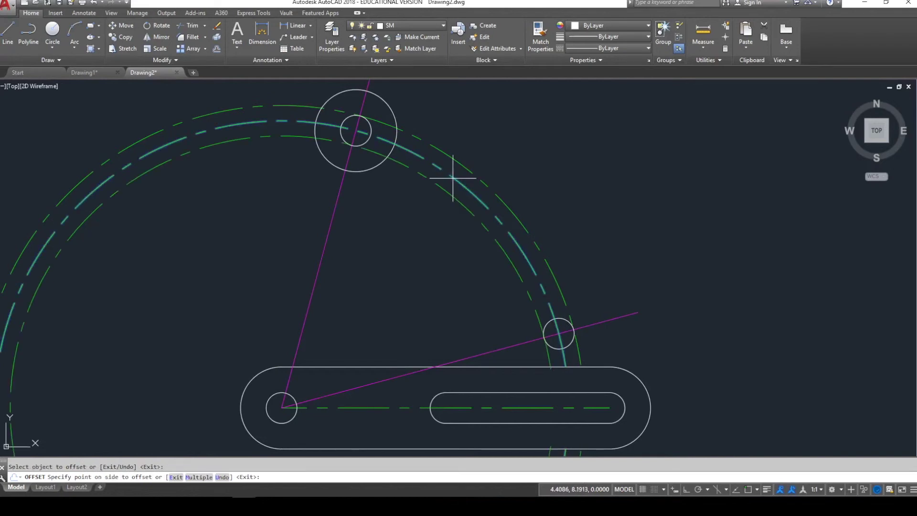
{"action": "left_click", "coordinate": [430, 205]}
{"action": "key", "text": "Return"}
- Move the two offset arcs beside the centerline circle to layer SM and clear the selection
{"action": "left_click", "coordinate": [446, 193]}
{"action": "left_click", "coordinate": [401, 25]}
{"action": "left_click", "coordinate": [420, 49]}
{"action": "left_click", "coordinate": [426, 70]}
{"action": "key", "text": "Escape"}
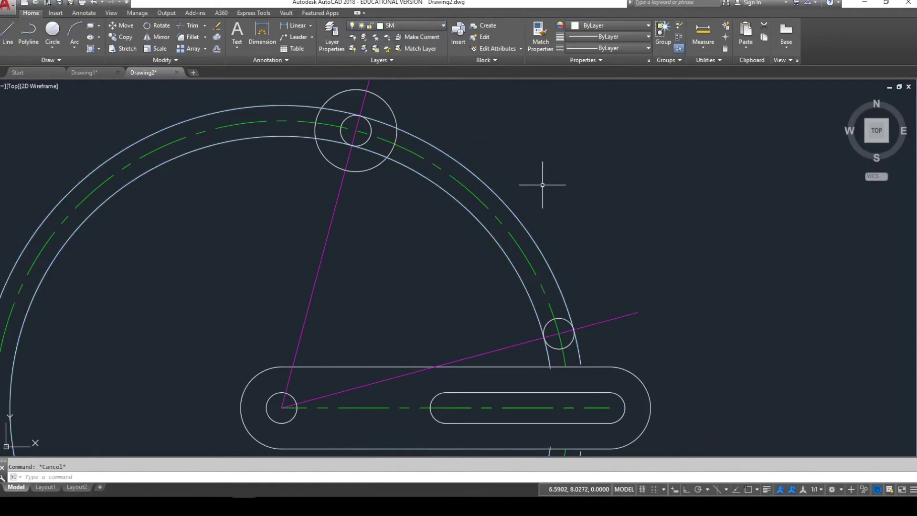
- Trim the offset arcs and the small circles on the two angled lines to form a closed curved slot
{"action": "type", "text": "tr"}
{"action": "key", "text": "Return"}
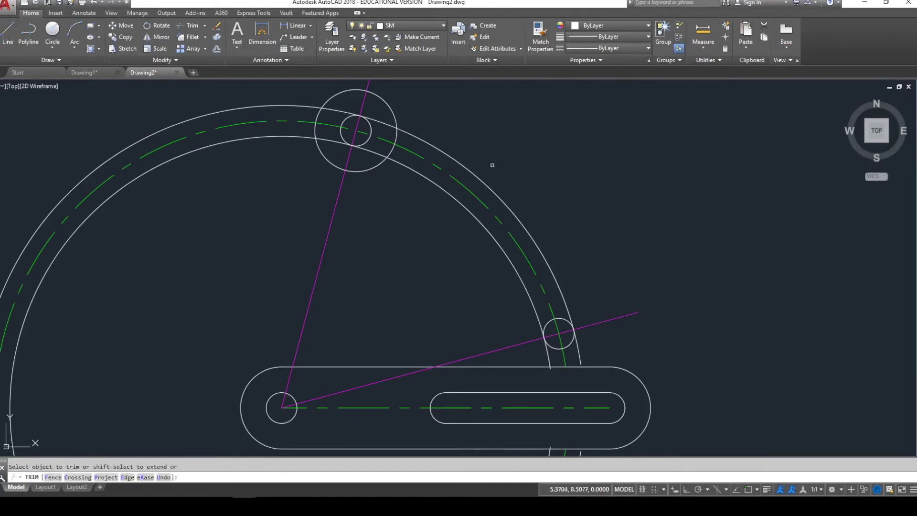
{"action": "left_click", "coordinate": [393, 150]}
{"action": "left_click", "coordinate": [371, 132]}
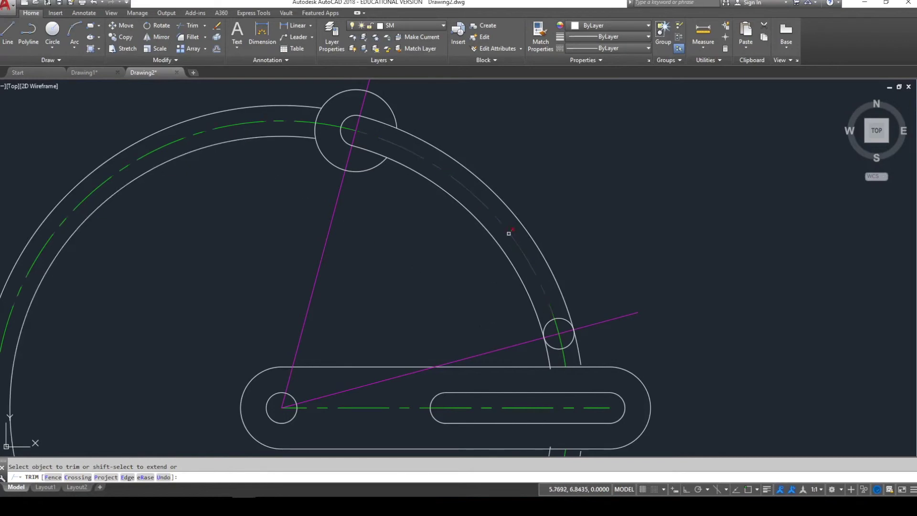
{"action": "left_click", "coordinate": [550, 321]}
{"action": "scroll", "coordinate": [558, 359], "scroll_direction": "up", "scroll_amount": 3}
{"action": "left_click", "coordinate": [537, 383]}
{"action": "left_click", "coordinate": [533, 366]}
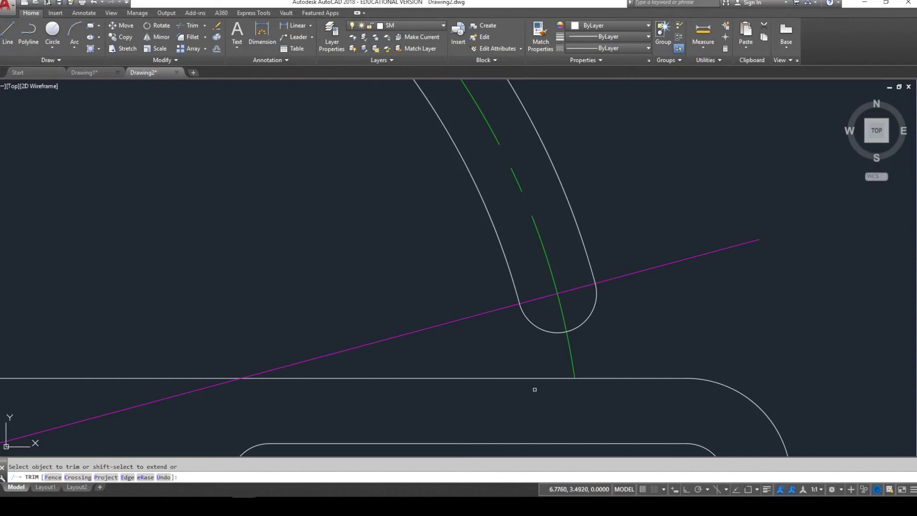
{"action": "scroll", "coordinate": [531, 389], "scroll_direction": "down", "scroll_amount": 6}
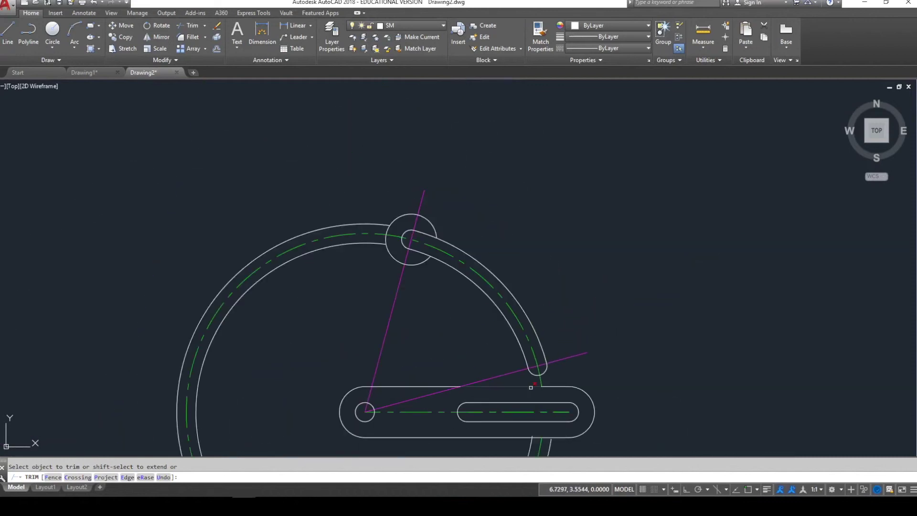
{"action": "middle_click_drag", "start_coordinate": [532, 396], "coordinate": [526, 351]}
{"action": "key", "text": "Escape"}
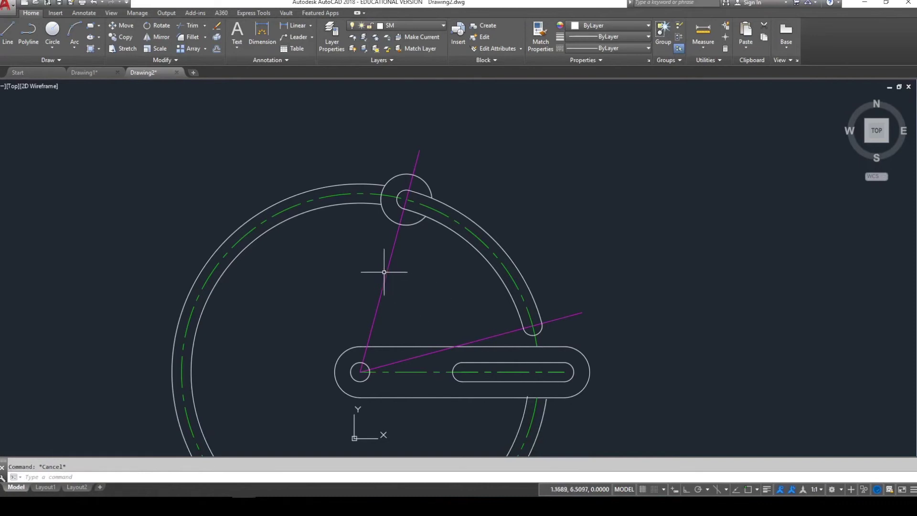
- Delete the two leftover offset arcs beyond the curved slot, keeping the centerline circle
{"action": "left_click", "coordinate": [359, 205]}
{"action": "left_click", "coordinate": [349, 185]}
{"action": "key", "text": "Delete"}
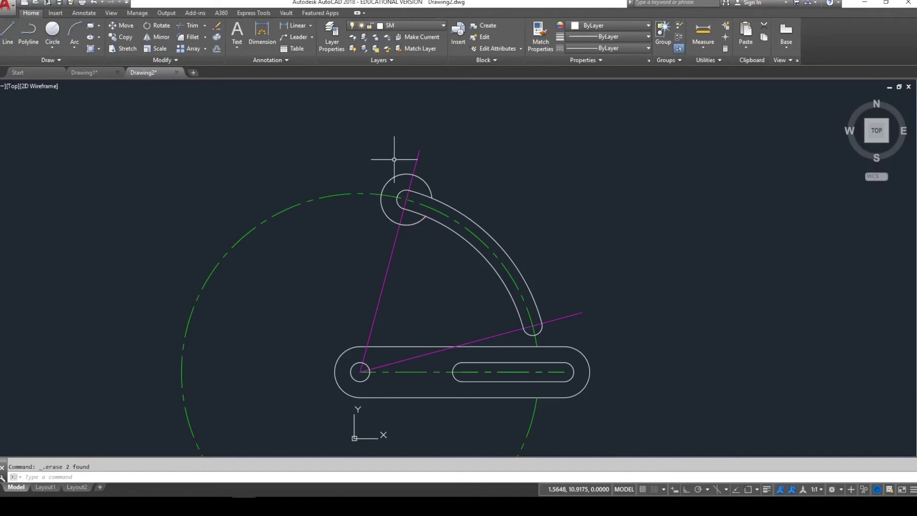
- Offset the radius 7 centerline circle by 1 to both the outside and the inside
{"action": "type", "text": "o"}
{"action": "key", "text": "Return"}
{"action": "type", "text": "1"}
{"action": "key", "text": "Return"}
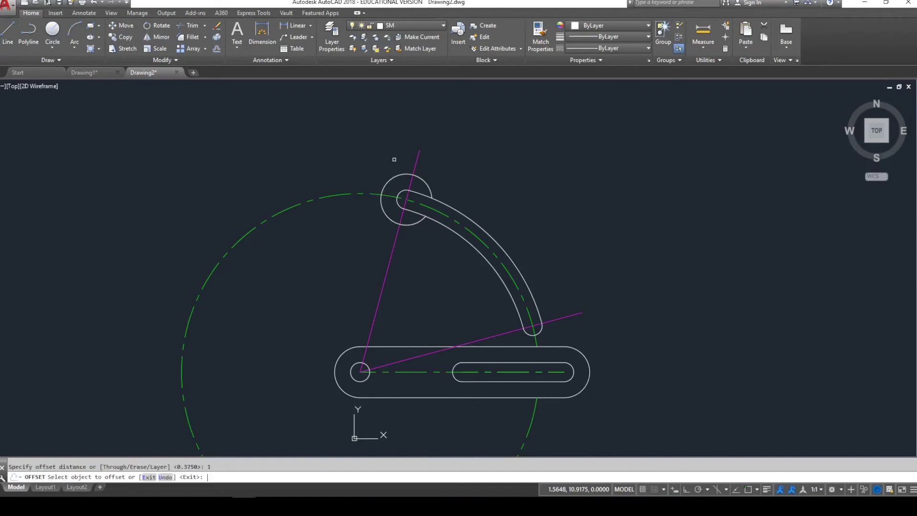
{"action": "left_click", "coordinate": [359, 193]}
{"action": "left_click", "coordinate": [363, 166]}
{"action": "left_click", "coordinate": [361, 194]}
{"action": "left_click", "coordinate": [357, 217]}
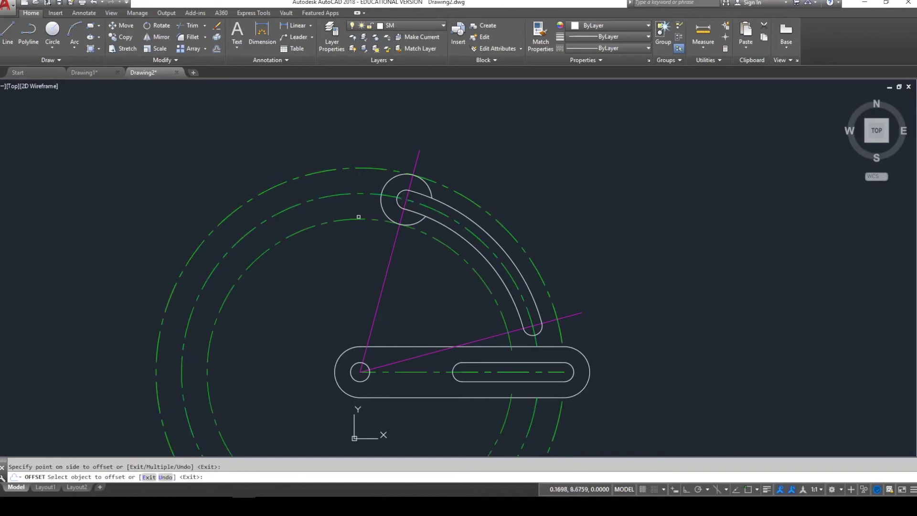
{"action": "key", "text": "Return"}
- Move the two arcs offset by 1 from the centerline circle to layer SM and clear the selection
{"action": "left_click", "coordinate": [352, 219]}
{"action": "left_click", "coordinate": [349, 167]}
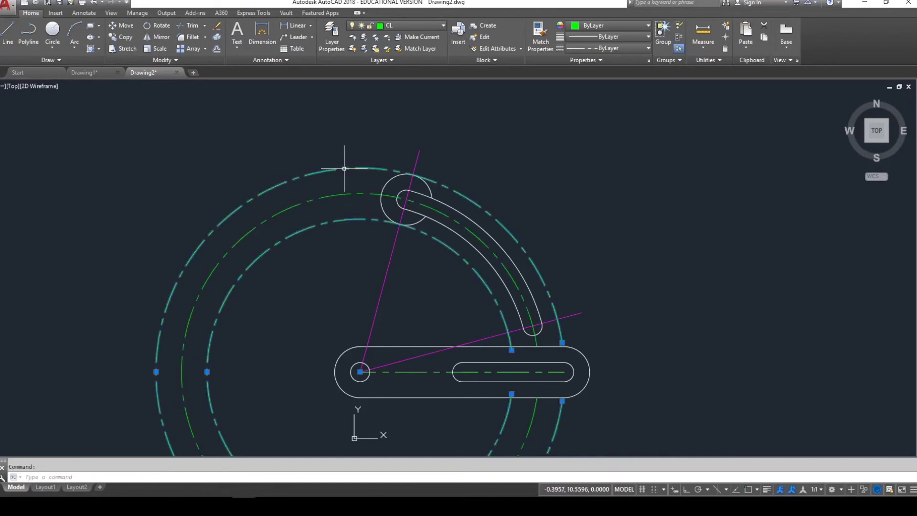
{"action": "left_click", "coordinate": [429, 23]}
{"action": "left_click", "coordinate": [419, 67]}
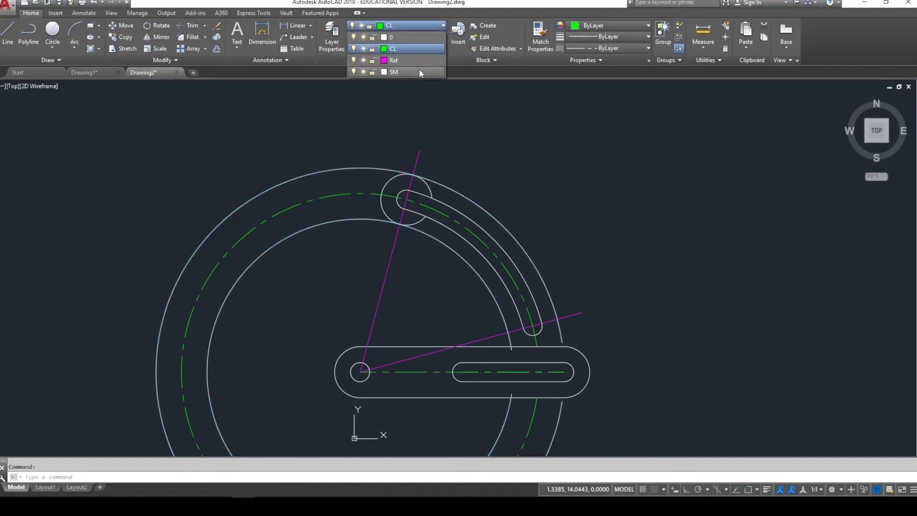
{"action": "key", "text": "Escape"}
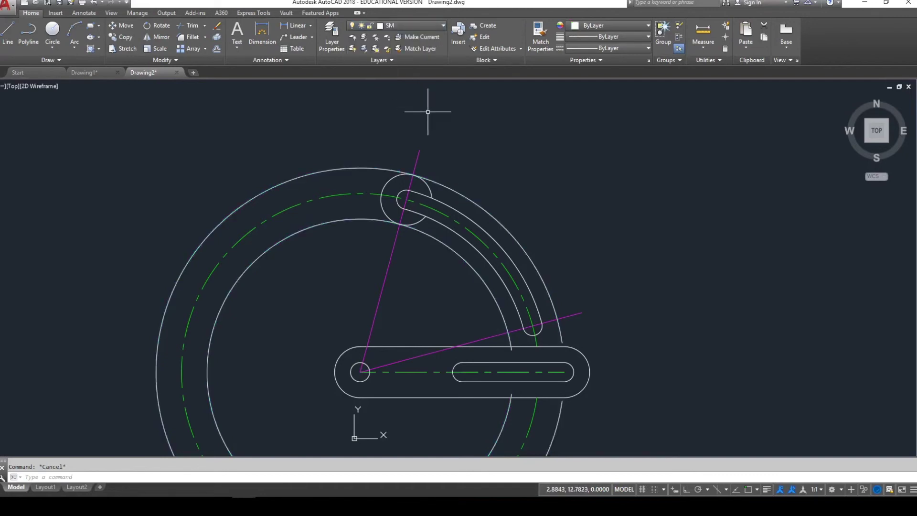
- Trim the large end circle and both offset arcs into a rounded outline around the curved slot's upper end
{"action": "type", "text": "tr"}
{"action": "key", "text": "Return"}
{"action": "key", "text": "Return"}
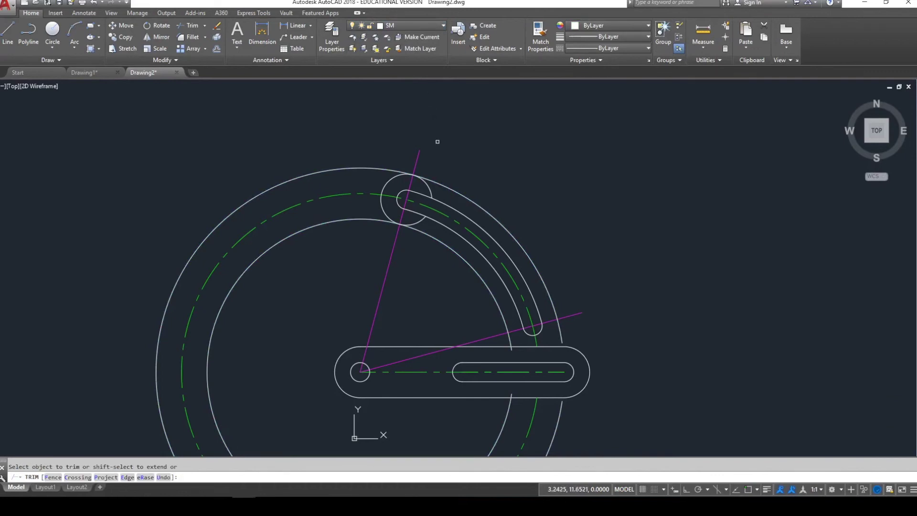
{"action": "left_click", "coordinate": [424, 214]}
{"action": "left_click", "coordinate": [382, 220]}
{"action": "left_click", "coordinate": [359, 167]}
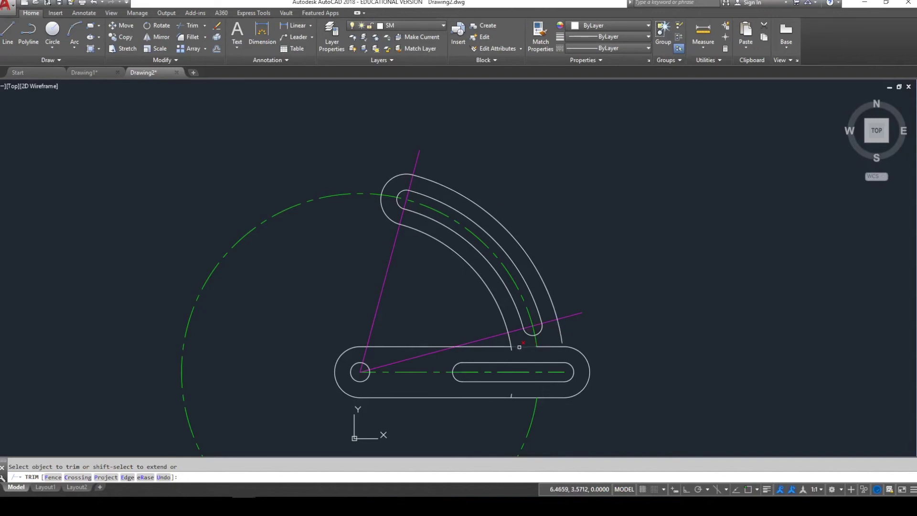
{"action": "key", "text": "Escape"}
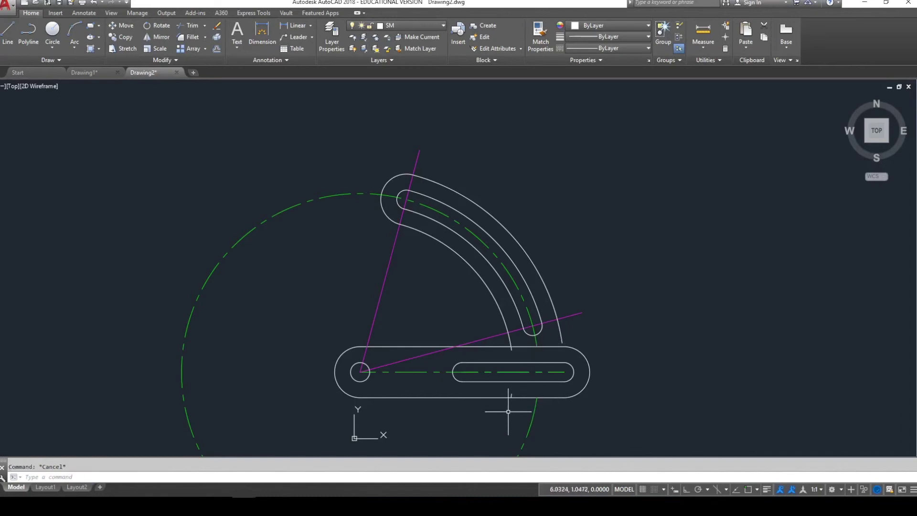
- Try to trim the short leftover arc stub at the lower edge of the horizontal bar
{"action": "scroll", "coordinate": [508, 416], "scroll_direction": "up", "scroll_amount": 3}
{"action": "type", "text": "tr"}
{"action": "key", "text": "Return"}
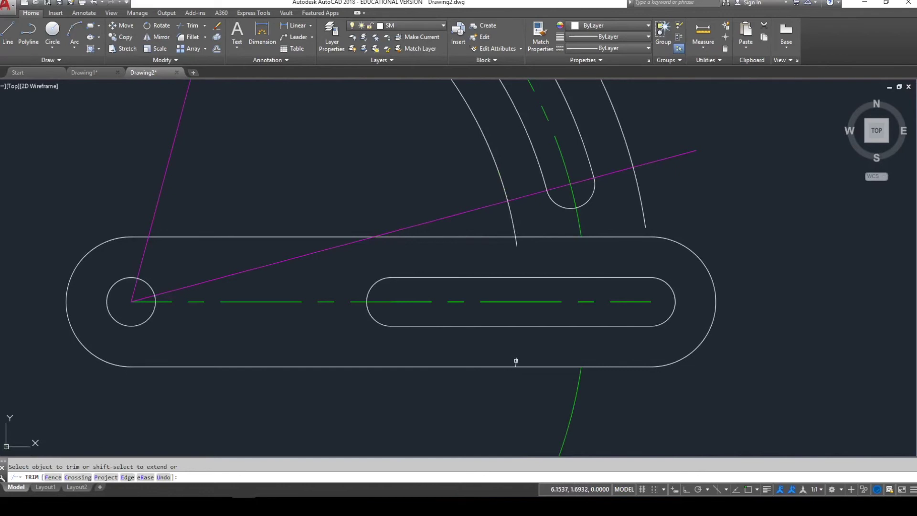
{"action": "left_click", "coordinate": [516, 359]}
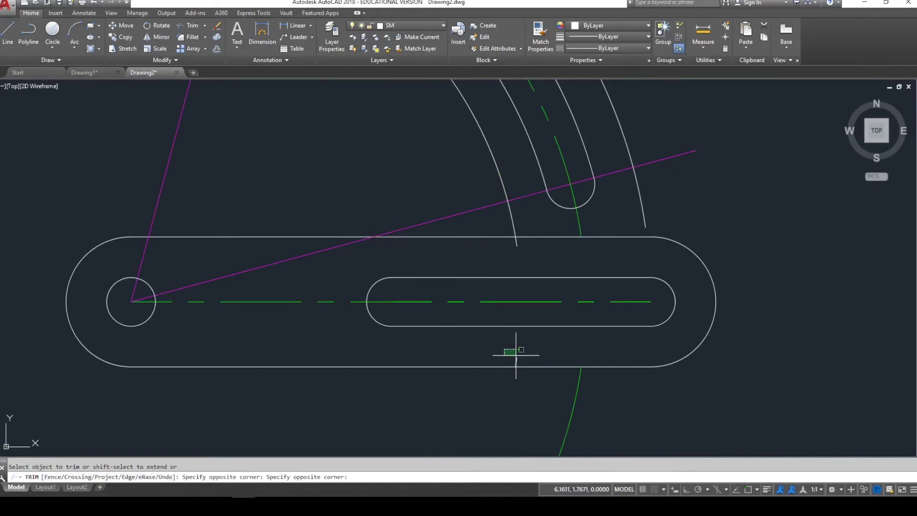
{"action": "left_click", "coordinate": [516, 356]}
{"action": "key", "text": "Escape"}
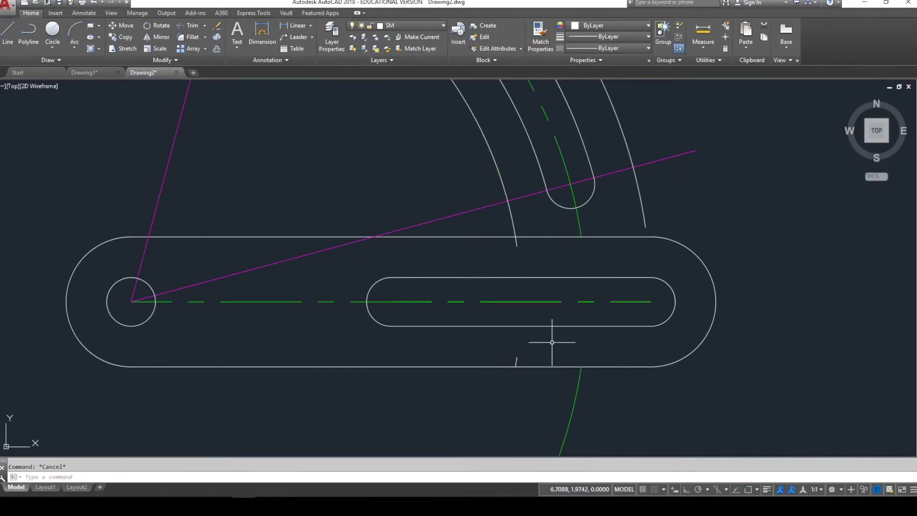
- Delete the short leftover arc stub at the horizontal bar's lower edge
{"action": "left_click", "coordinate": [516, 361]}
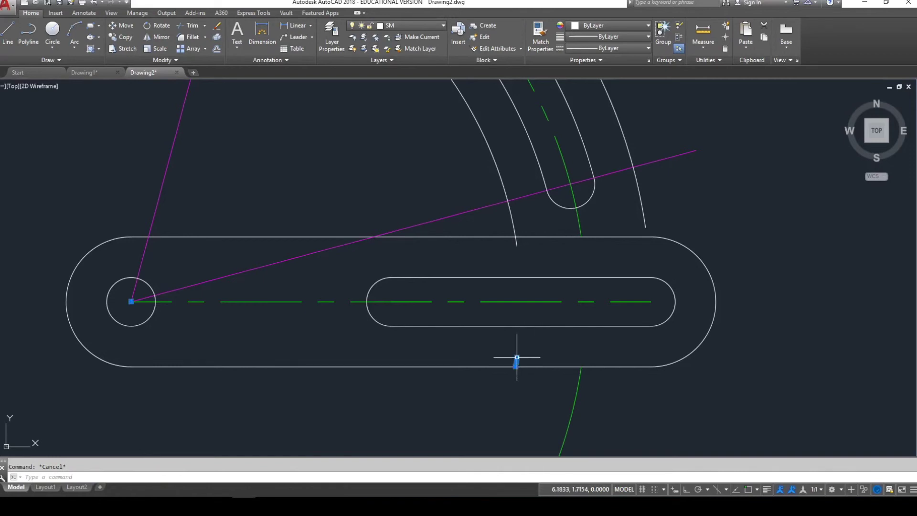
{"action": "key", "text": "Delete"}
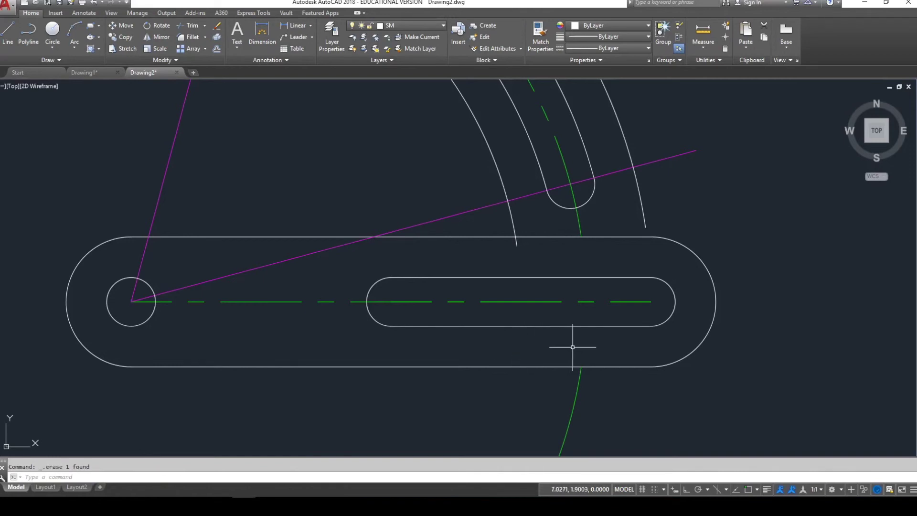
{"action": "scroll", "coordinate": [573, 348], "scroll_direction": "down", "scroll_amount": 4}
{"action": "middle_click_drag", "start_coordinate": [576, 313], "coordinate": [547, 356]}
{"action": "scroll", "coordinate": [544, 357], "scroll_direction": "up", "scroll_amount": 2}
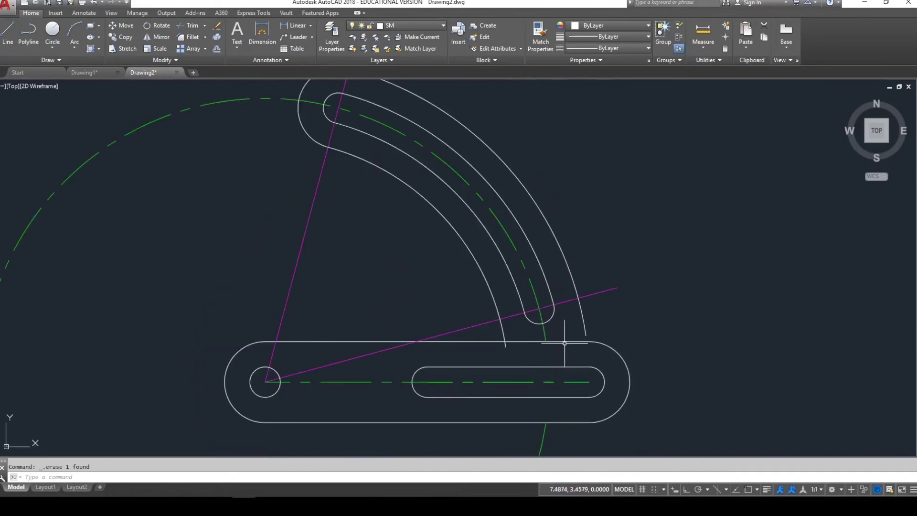
{"action": "left_click", "coordinate": [583, 328]}
{"action": "left_click", "coordinate": [504, 333]}
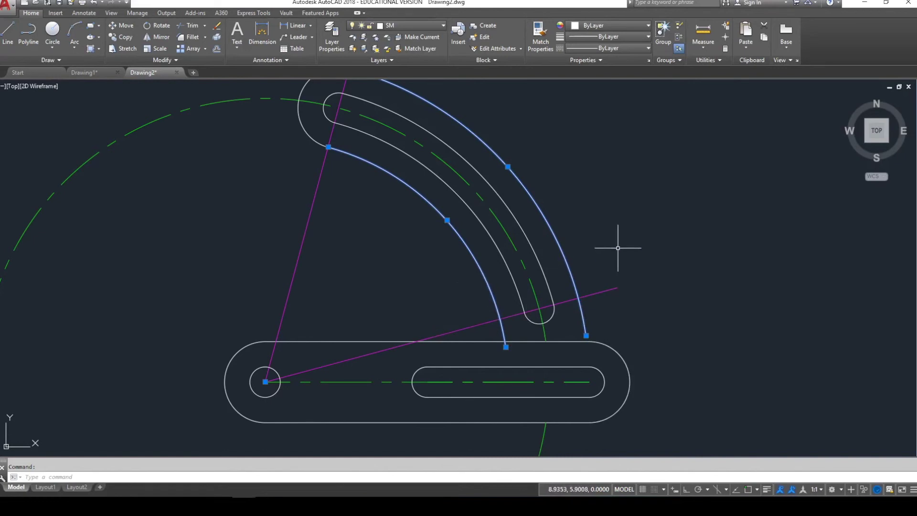
{"action": "key", "text": "Escape"}
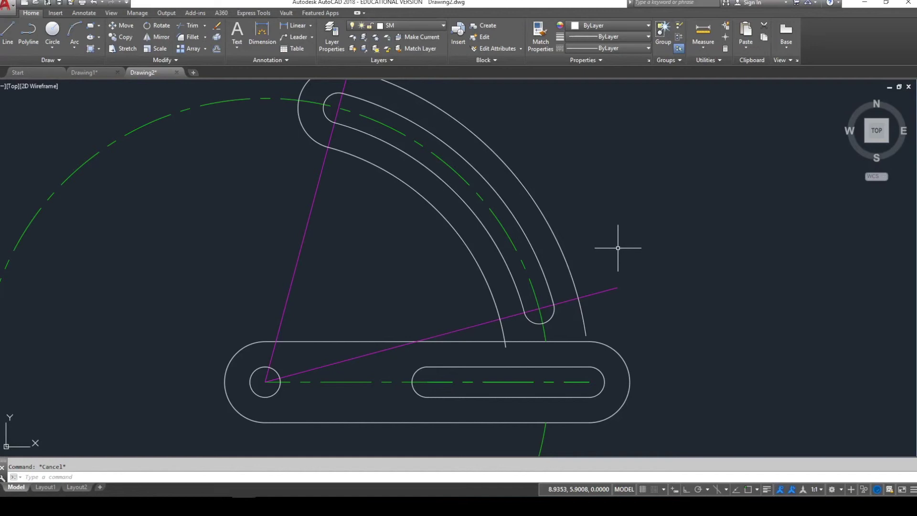
- Fillet the outer offset arc and the bar's right end arc with a radius of 3/4
{"action": "type", "text": "f"}
{"action": "key", "text": "Return"}
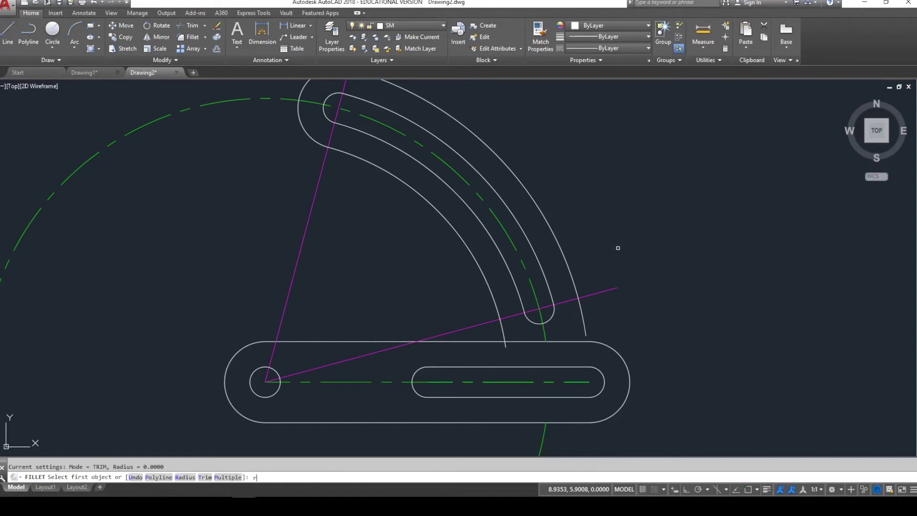
{"action": "key", "text": "Return"}
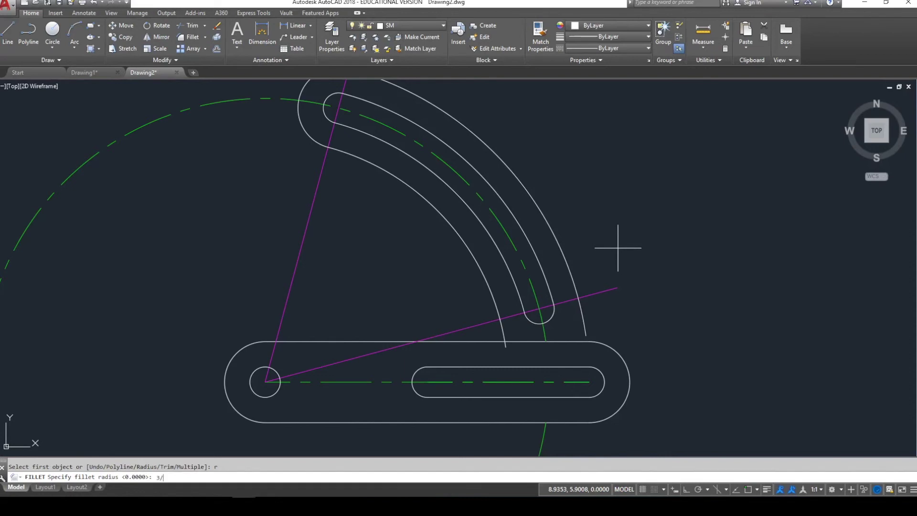
{"action": "key", "text": "Return"}
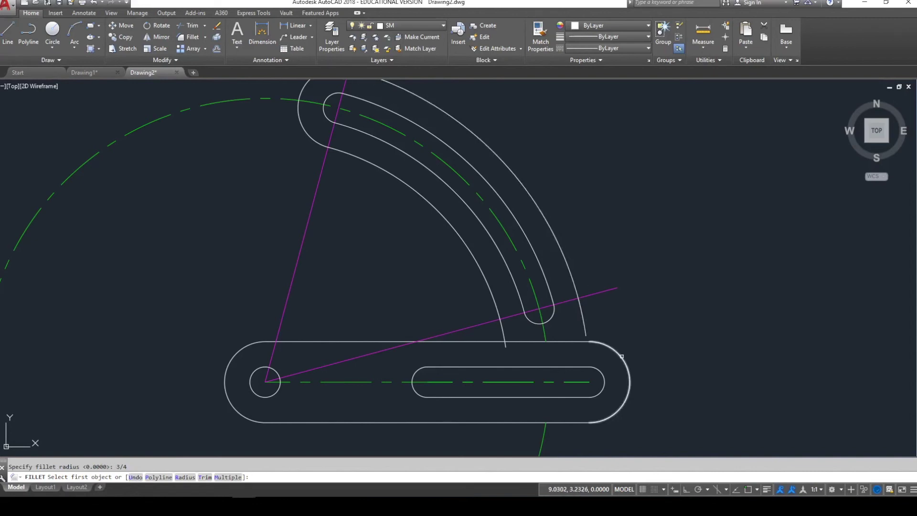
{"action": "left_click", "coordinate": [574, 282]}
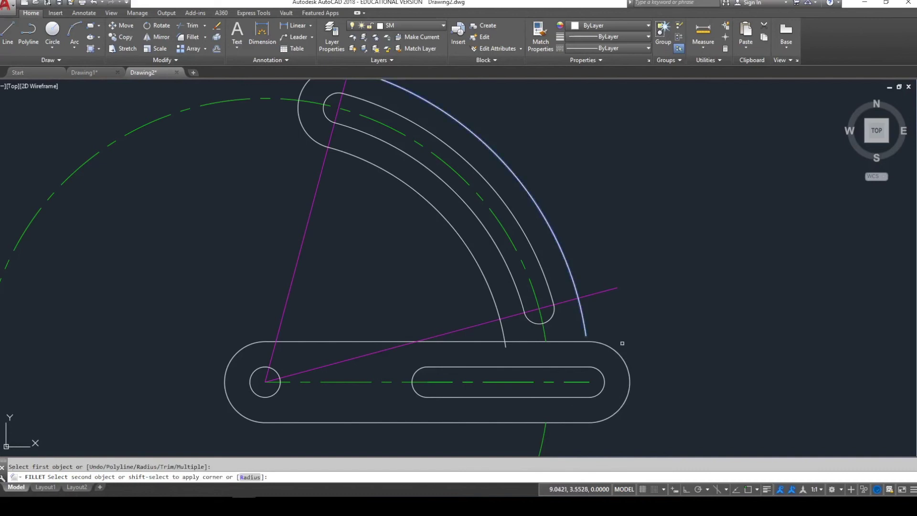
{"action": "left_click", "coordinate": [623, 356]}
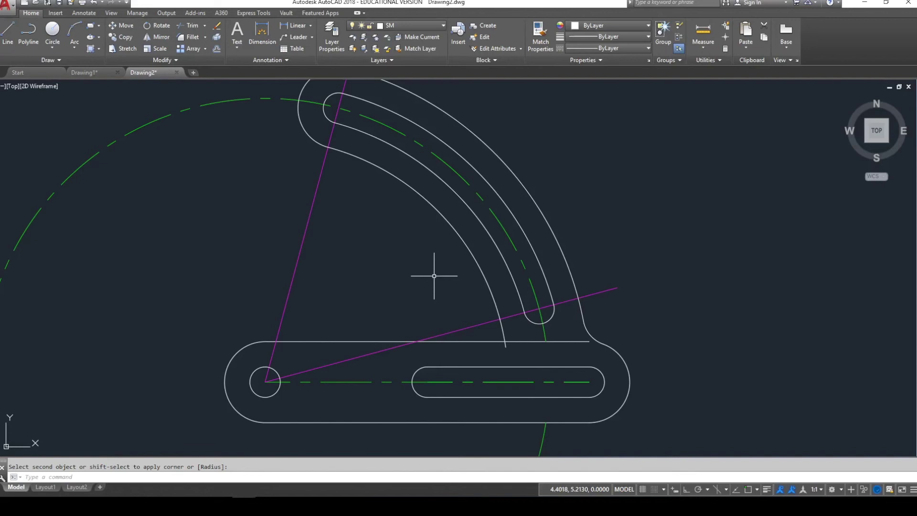
{"action": "key", "text": "Escape"}
- Fillet the inner offset arc and the bar's upper edge line with a radius of 1-5/8
{"action": "key", "text": "Return"}
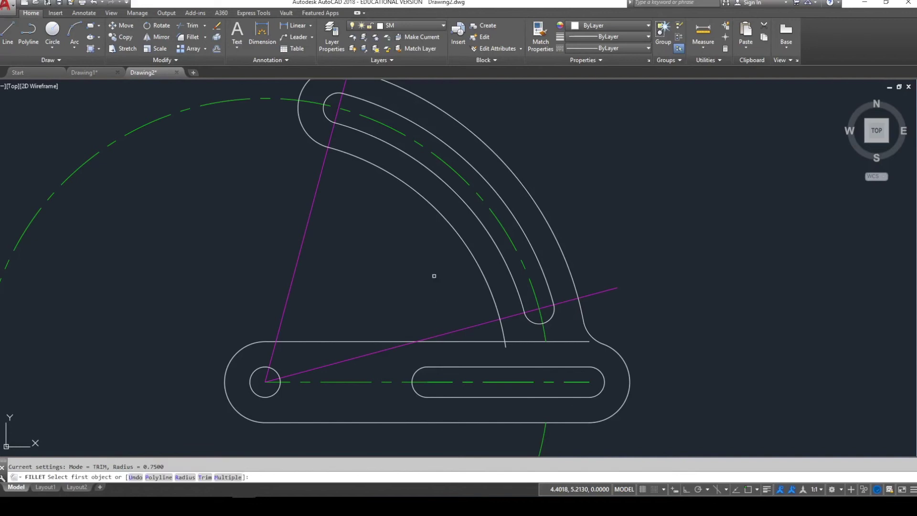
{"action": "type", "text": "r"}
{"action": "key", "text": "Return"}
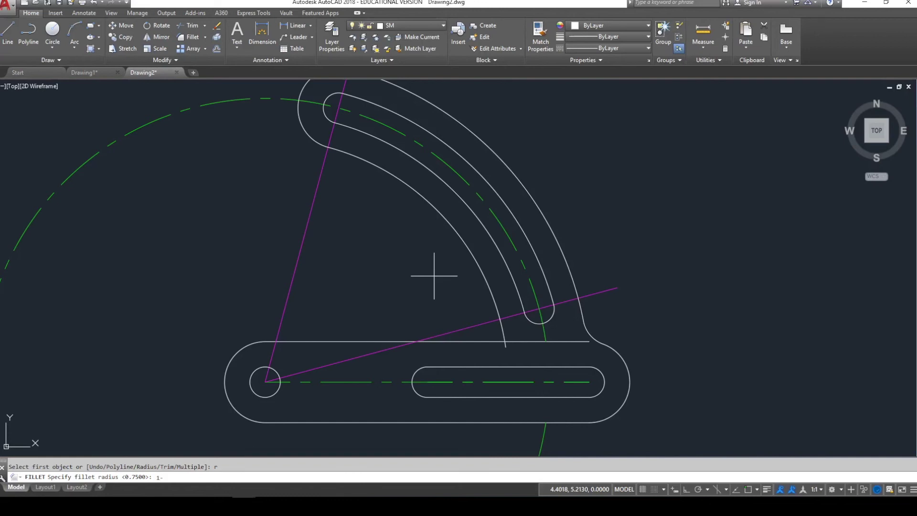
{"action": "type", "text": "8"}
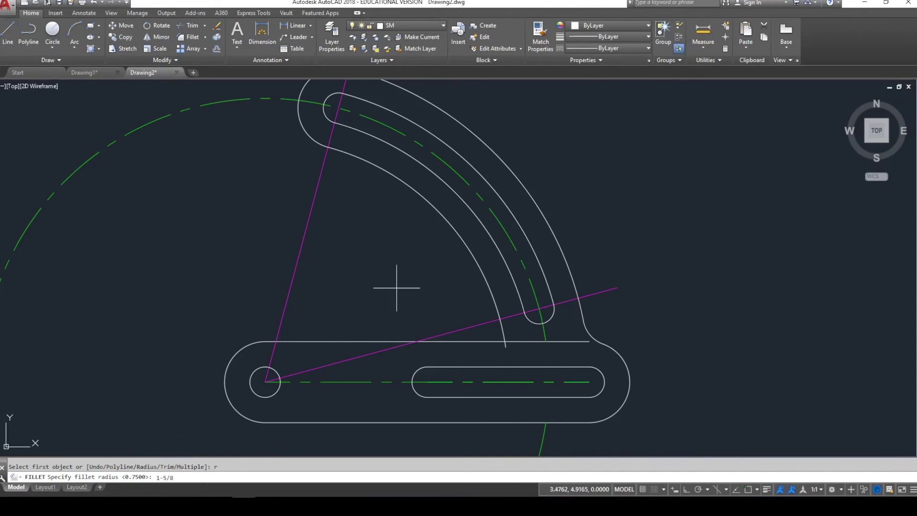
{"action": "key", "text": "Return"}
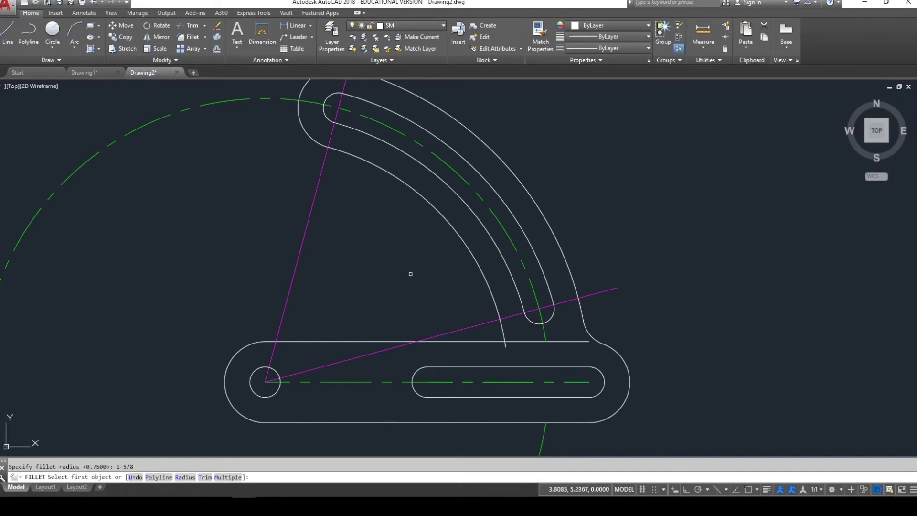
{"action": "left_click", "coordinate": [450, 225]}
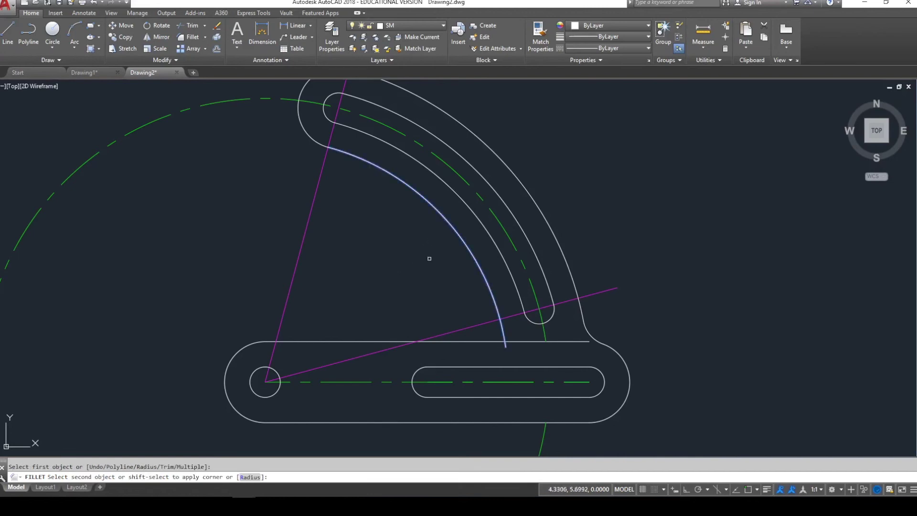
{"action": "left_click", "coordinate": [376, 341]}
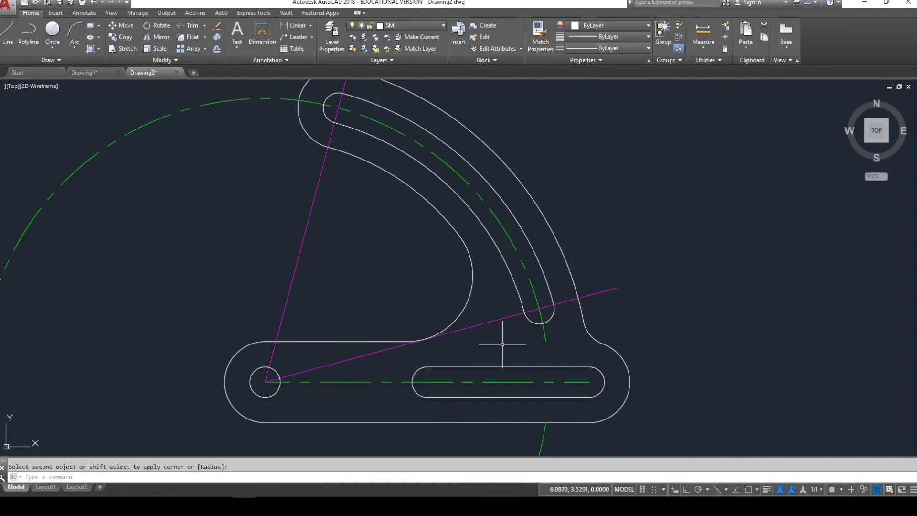
{"action": "key", "text": "Escape"}
- Examine the two angled reference lines and where the lower one crosses the curved slot's end and the outer arc
{"action": "scroll", "coordinate": [502, 343], "scroll_direction": "down", "scroll_amount": 3}
{"action": "middle_click_drag", "start_coordinate": [431, 288], "coordinate": [492, 303]}
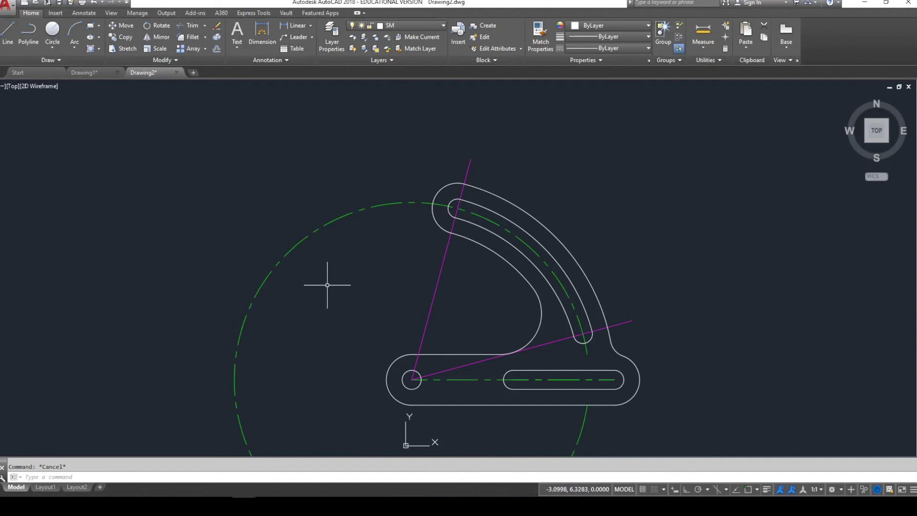
{"action": "left_click", "coordinate": [626, 323]}
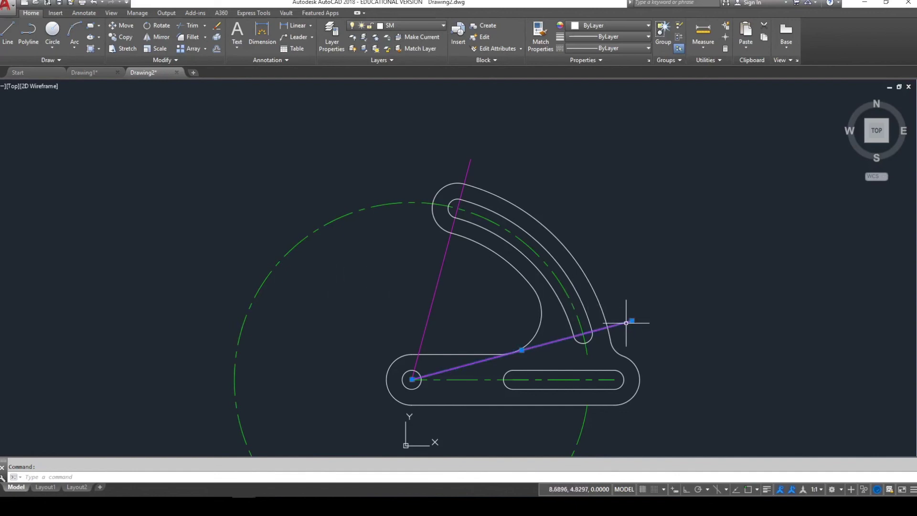
{"action": "left_click", "coordinate": [472, 158]}
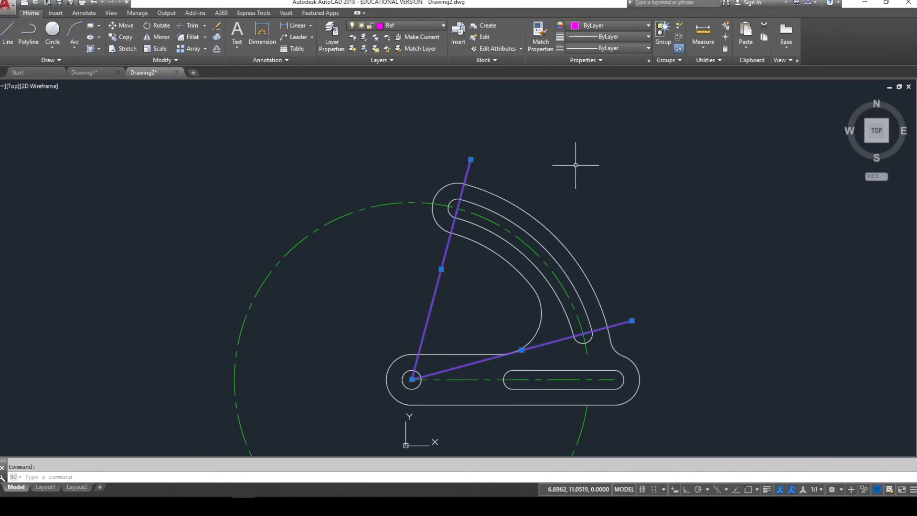
{"action": "scroll", "coordinate": [635, 328], "scroll_direction": "up", "scroll_amount": 4}
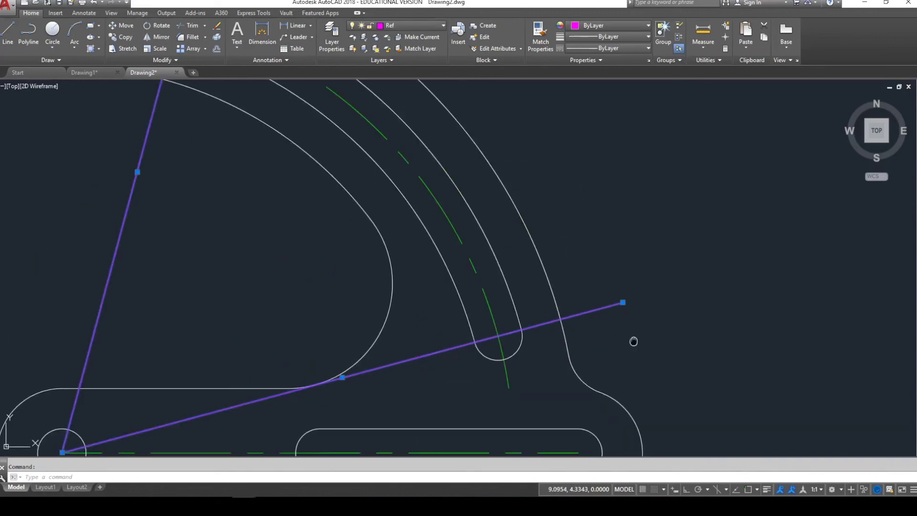
{"action": "middle_click_drag", "start_coordinate": [634, 341], "coordinate": [585, 328]}
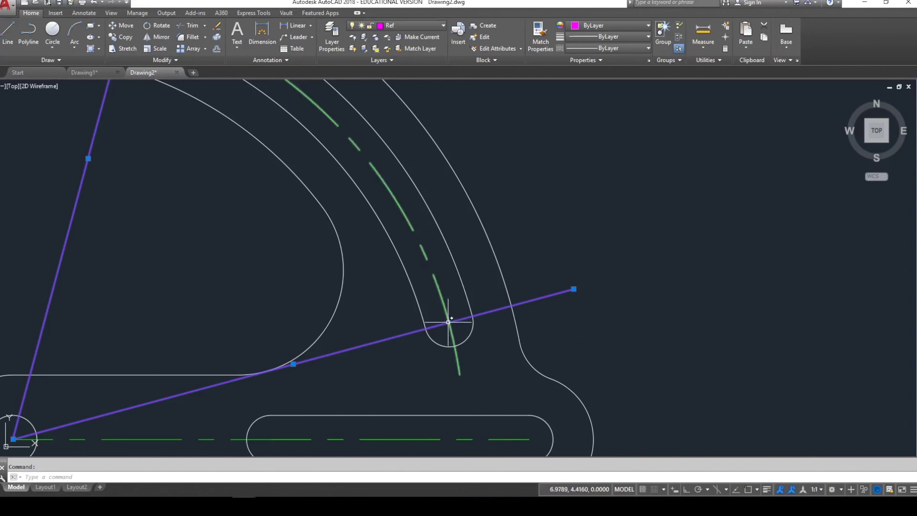
{"action": "key", "text": "Escape"}
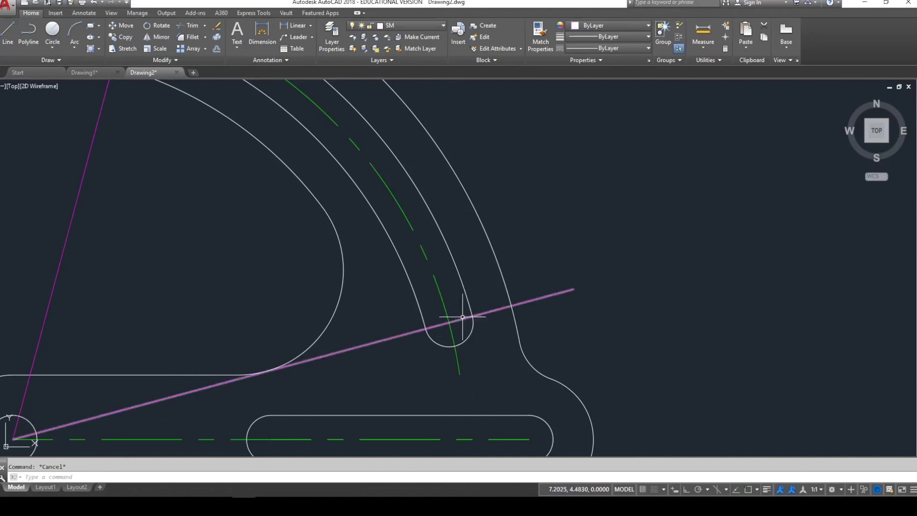
{"action": "left_click", "coordinate": [506, 290]}
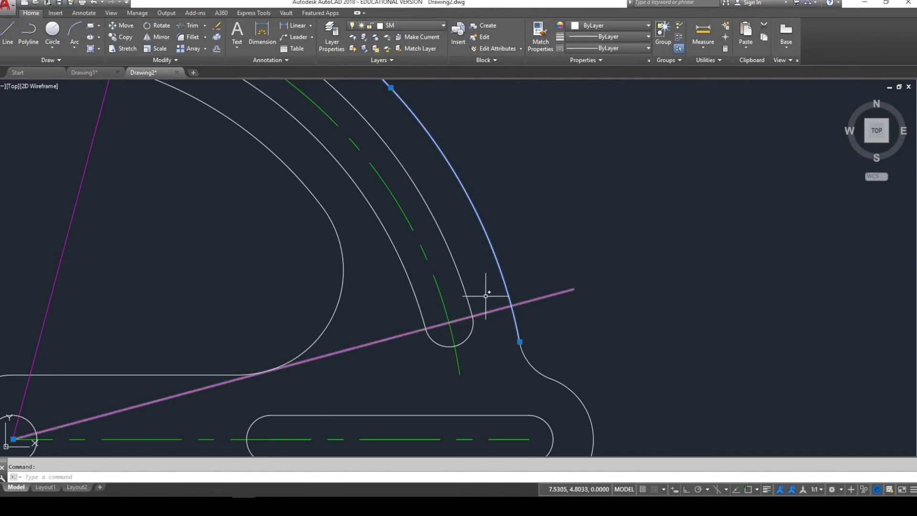
{"action": "key", "text": "Escape"}
{"action": "scroll", "coordinate": [621, 268], "scroll_direction": "down", "scroll_amount": 5}
{"action": "scroll", "coordinate": [609, 255], "scroll_direction": "up", "scroll_amount": 1}
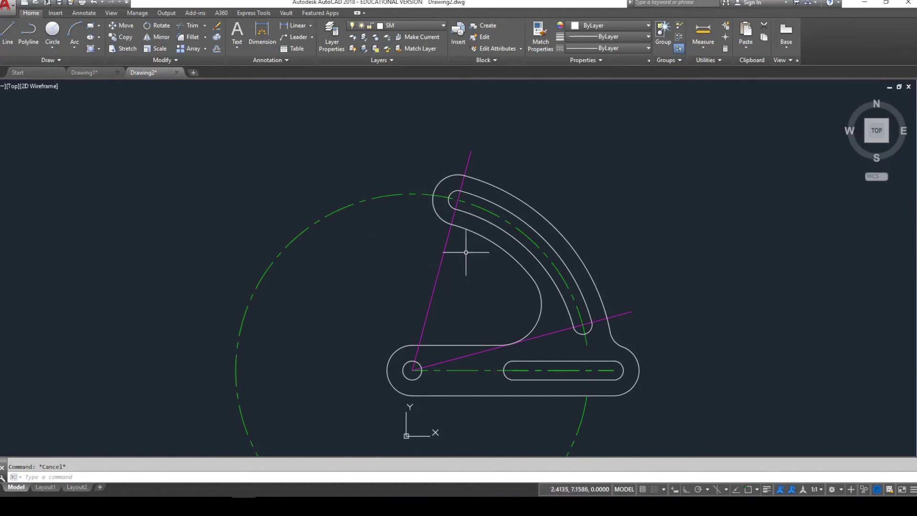
- Offset the rounded upper end arc of the curved arm's outline outward by 1
{"action": "left_click", "coordinate": [433, 199]}
{"action": "key", "text": "Escape"}
{"action": "type", "text": "o"}
{"action": "key", "text": "Return"}
{"action": "type", "text": "1"}
{"action": "key", "text": "Return"}
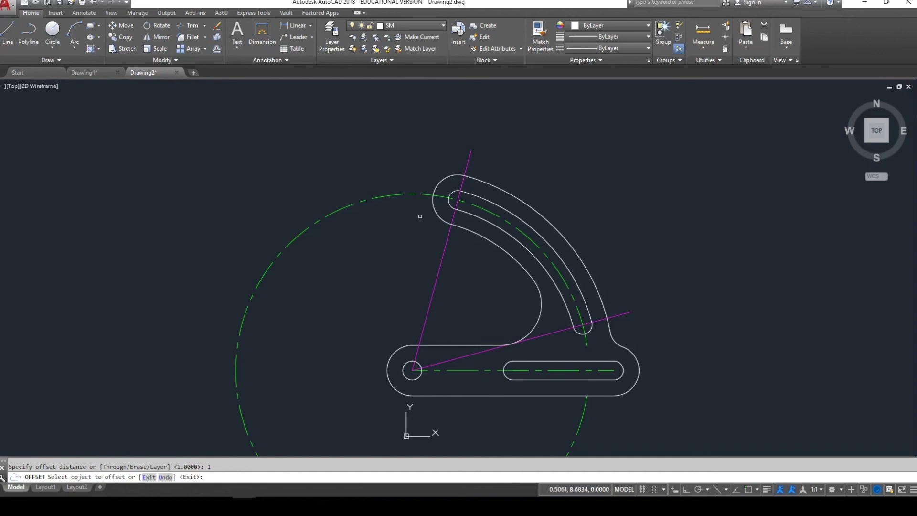
{"action": "left_click", "coordinate": [433, 205]}
{"action": "left_click", "coordinate": [411, 232]}
{"action": "key", "text": "Escape"}
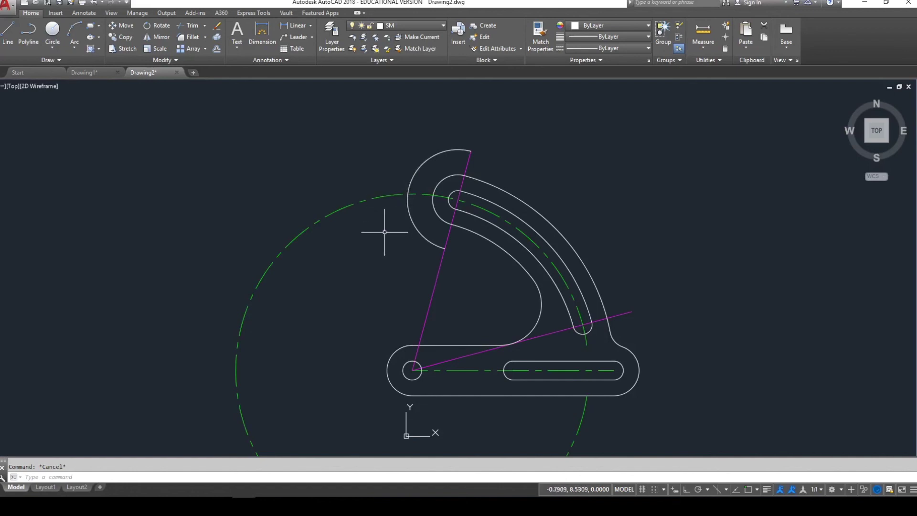
- Trim the centerline circle beyond the outward offset arc, keeping the part that runs through the curved slot
{"action": "type", "text": "tr"}
{"action": "key", "text": "Return"}
{"action": "key", "text": "Return"}
{"action": "left_click", "coordinate": [375, 196]}
{"action": "key", "text": "Escape"}
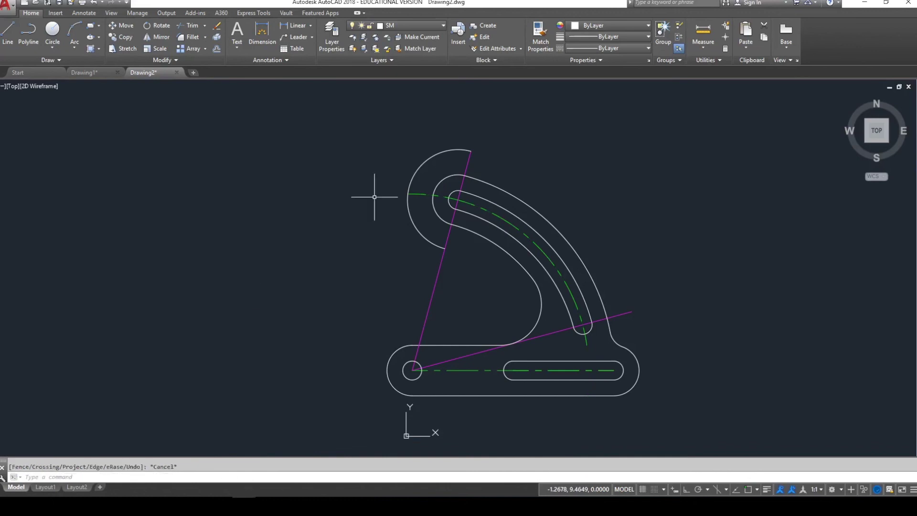
- Delete the temporary offset arc around the curved arm's upper end
{"action": "left_click", "coordinate": [417, 162]}
{"action": "left_click", "coordinate": [417, 163]}
{"action": "key", "text": "Delete"}
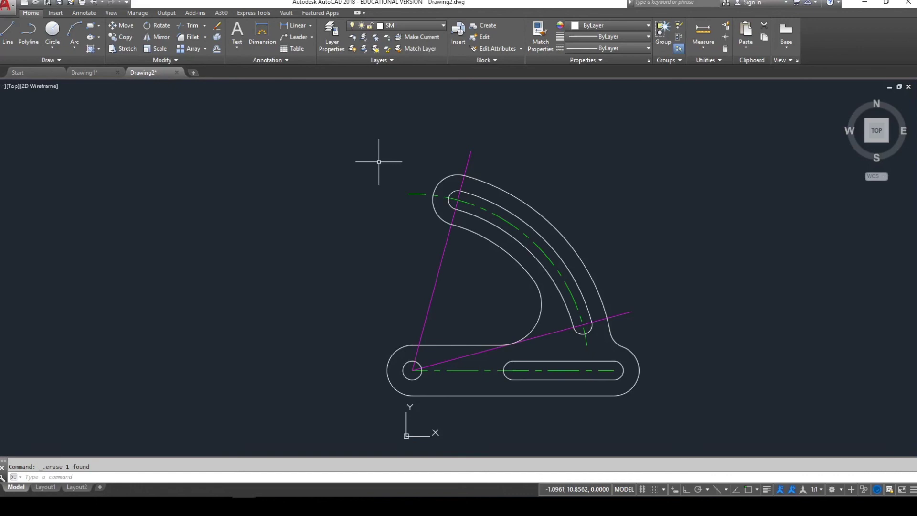
- Zoom the view to the drawing's extents
{"action": "type", "text": "z"}
{"action": "key", "text": "Return"}
{"action": "type", "text": "e"}
{"action": "key", "text": "Return"}
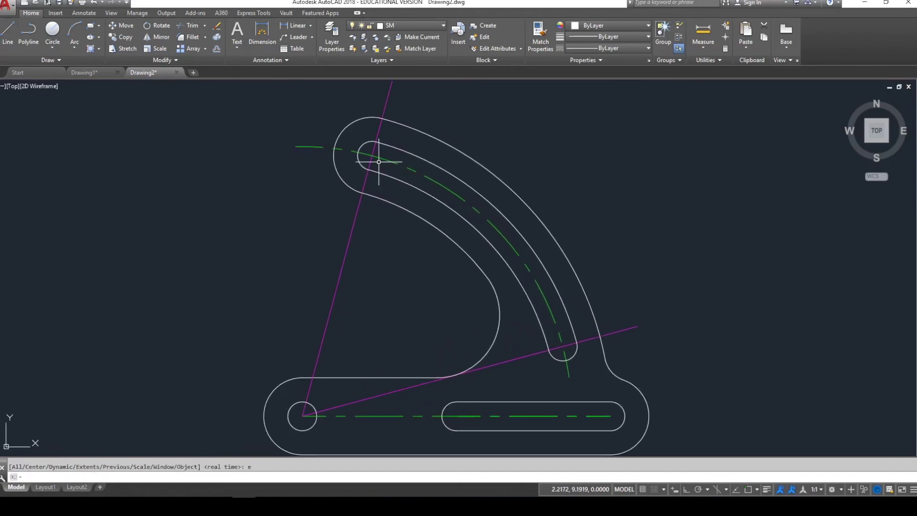